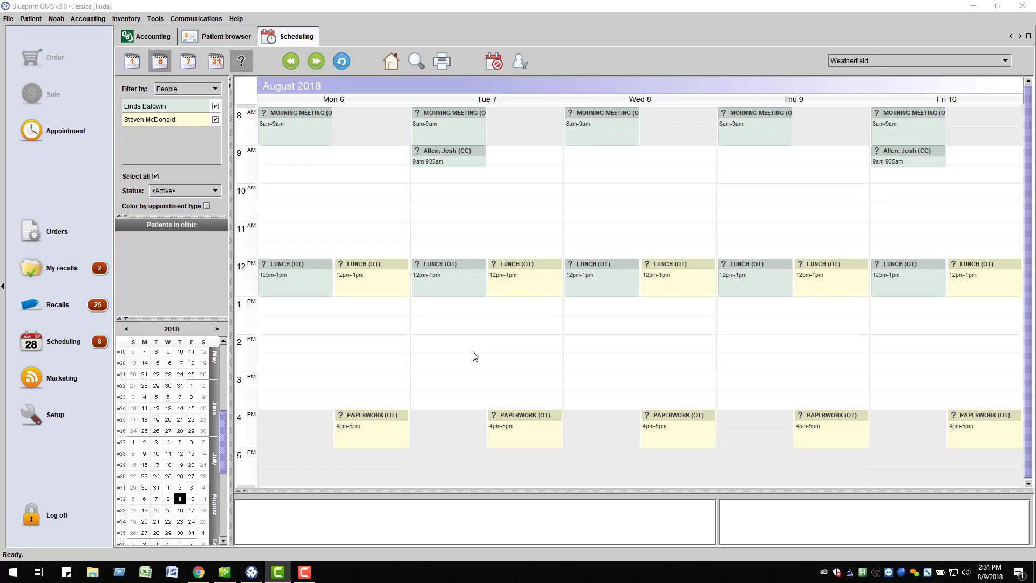
Step: Go to Setup, expand Scheduling, and show the Online booking settings page
left_click(67, 415)
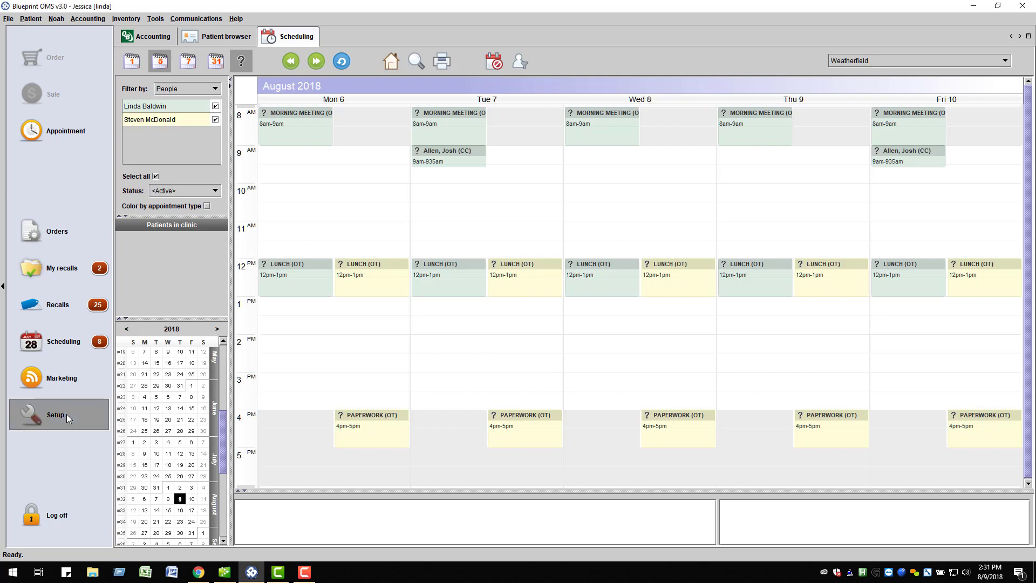
left_click(129, 260)
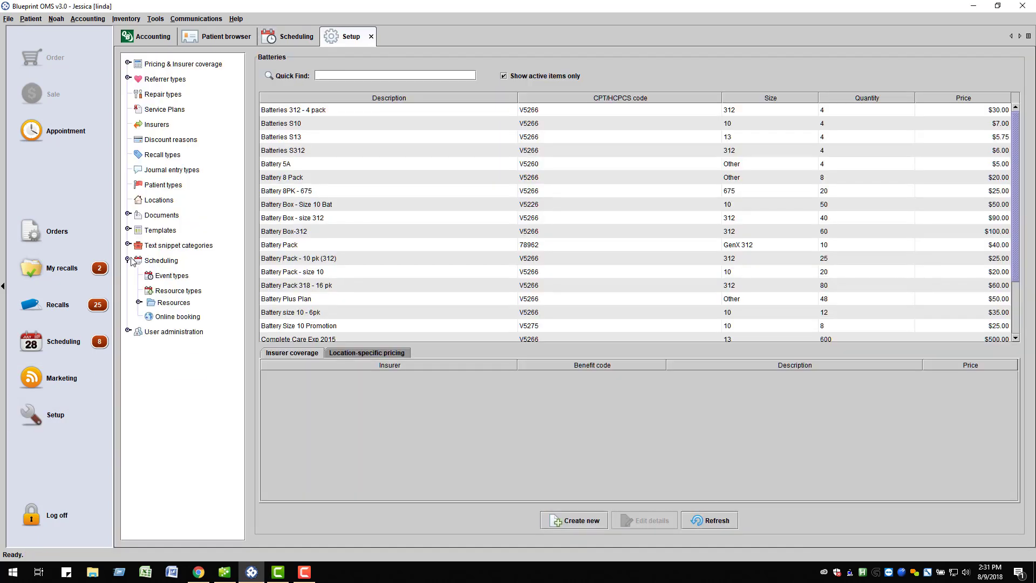
left_click(162, 319)
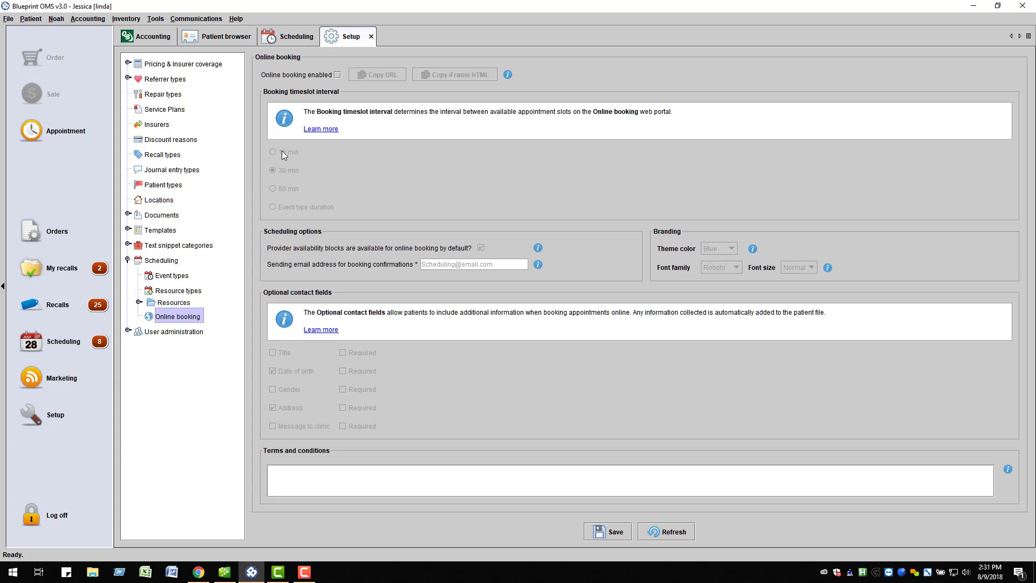
Step: Enable online booking and make Weatherfield bookable alongside Manchester
left_click(337, 74)
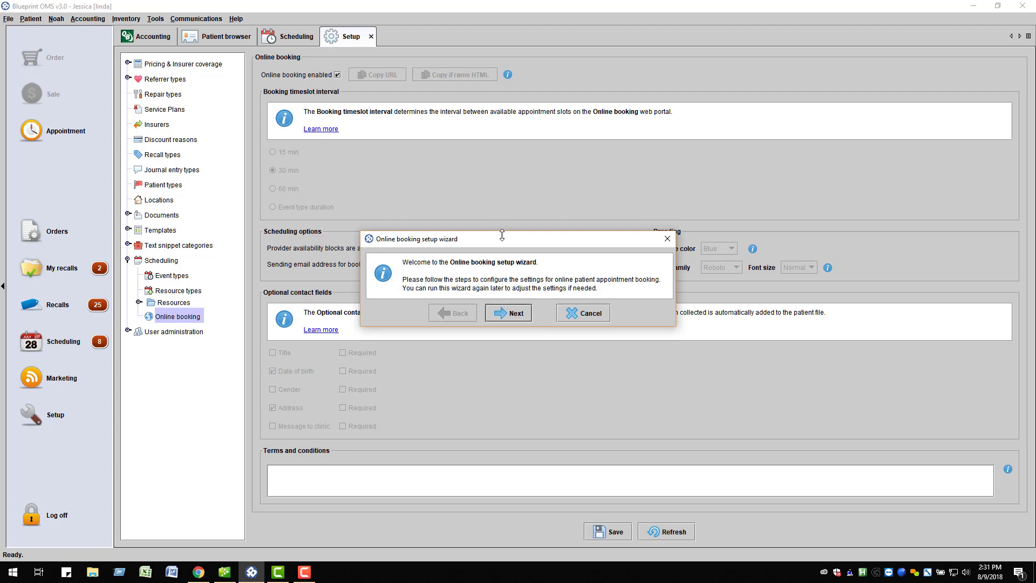
left_click(516, 314)
left_click(519, 219)
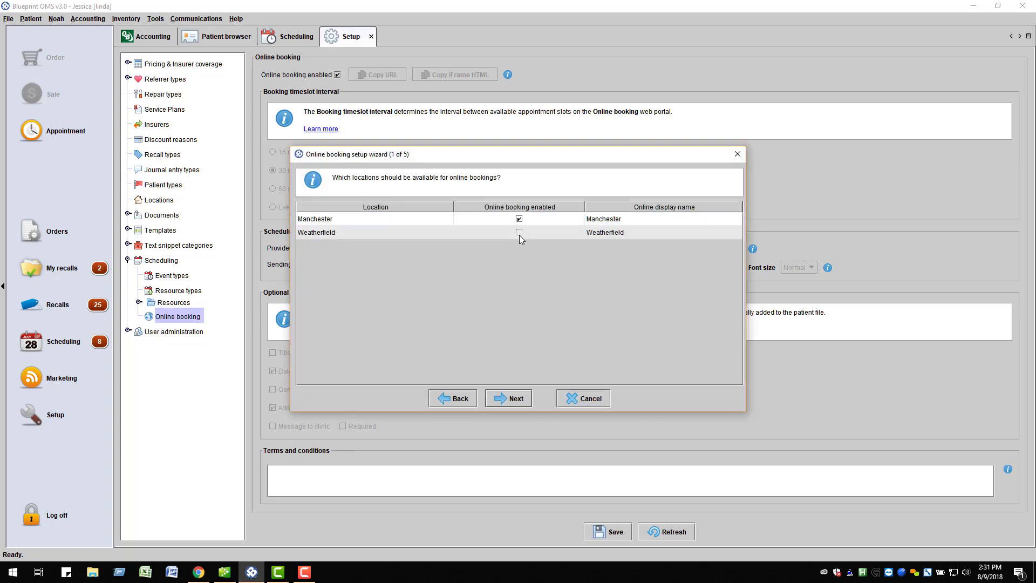
left_click(519, 232)
Step: Enable both providers for online booking and edit their online display names
left_click(515, 400)
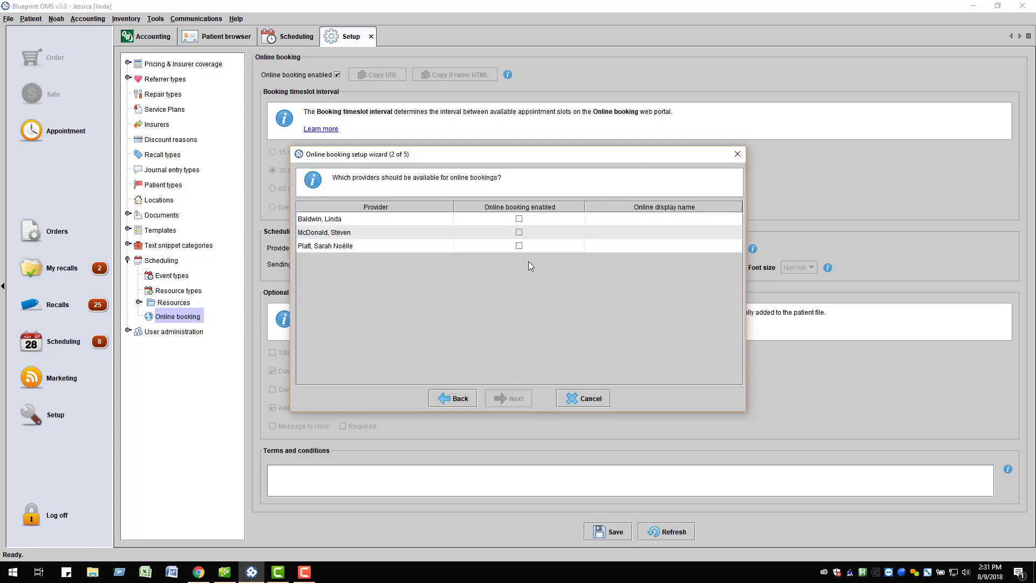
left_click(520, 219)
left_click(519, 232)
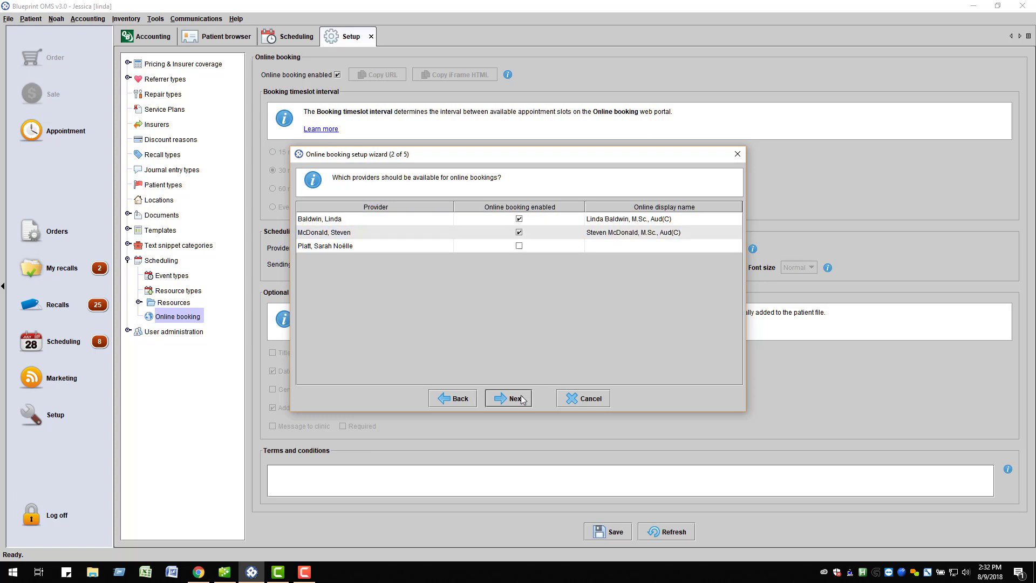
double_click(635, 233)
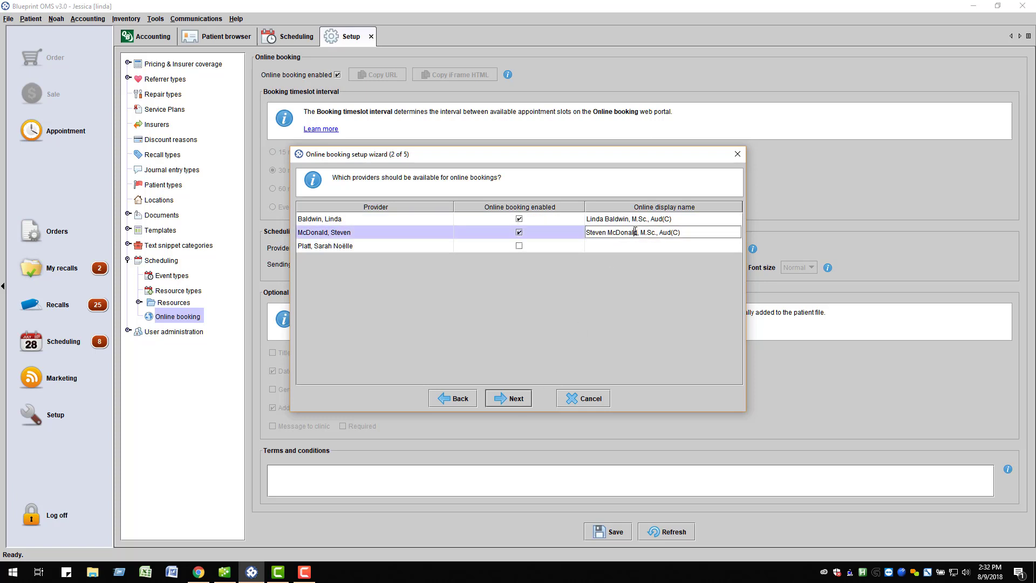
double_click(636, 218)
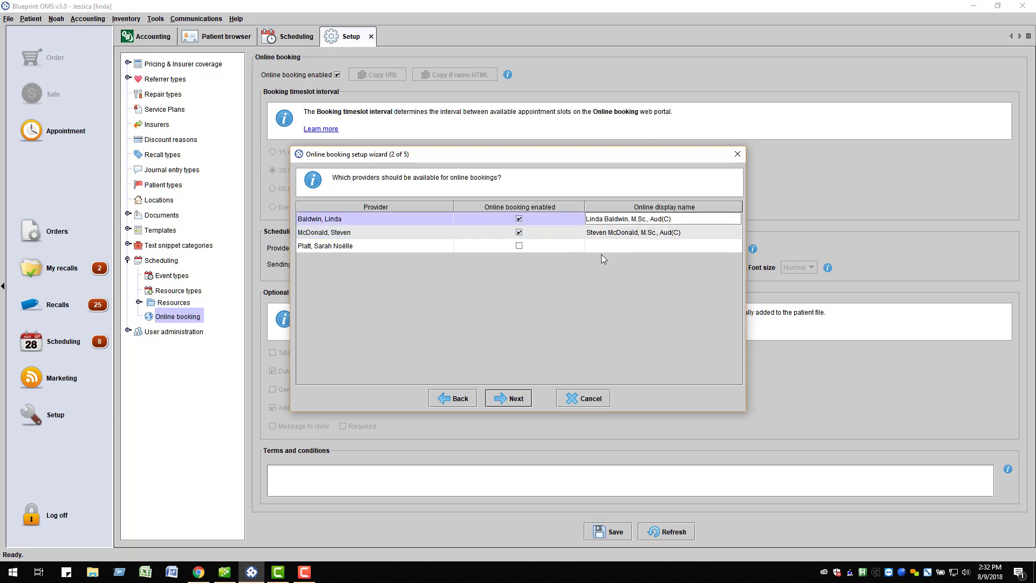
Step: Make Consultation and Hearing test bookable online and review their online display names
left_click(513, 400)
left_click(400, 232)
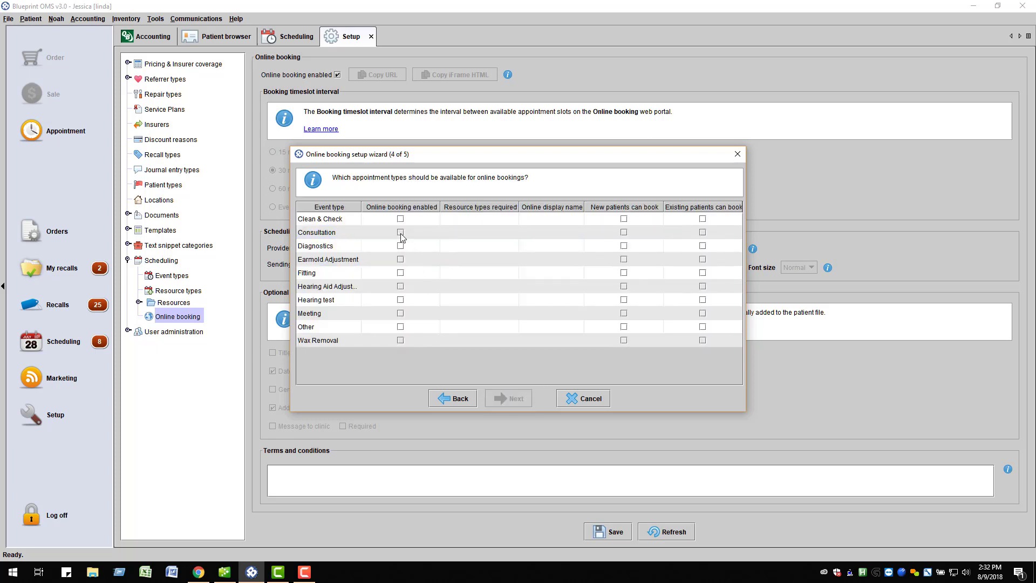
left_click(400, 300)
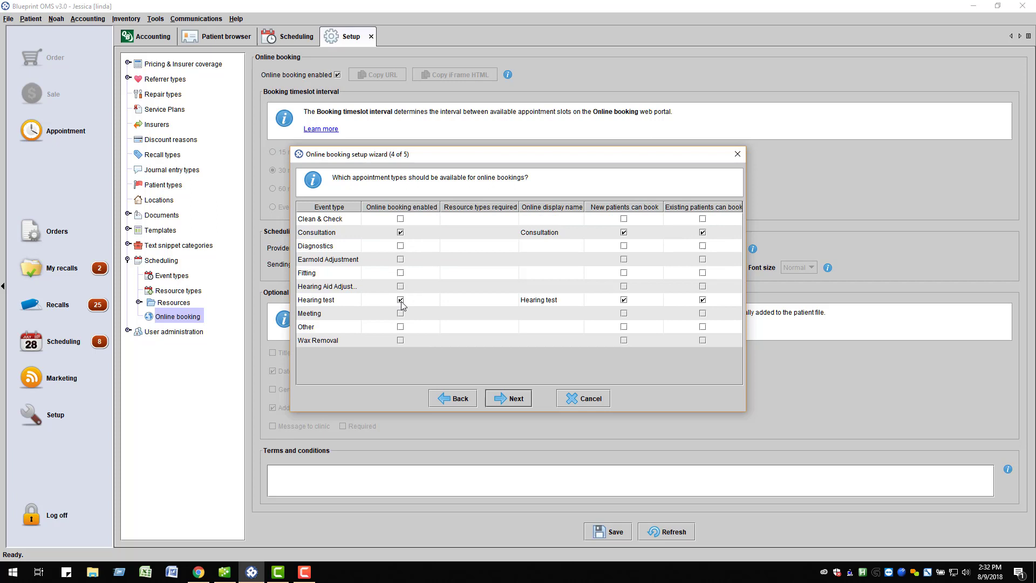
double_click(549, 300)
double_click(569, 232)
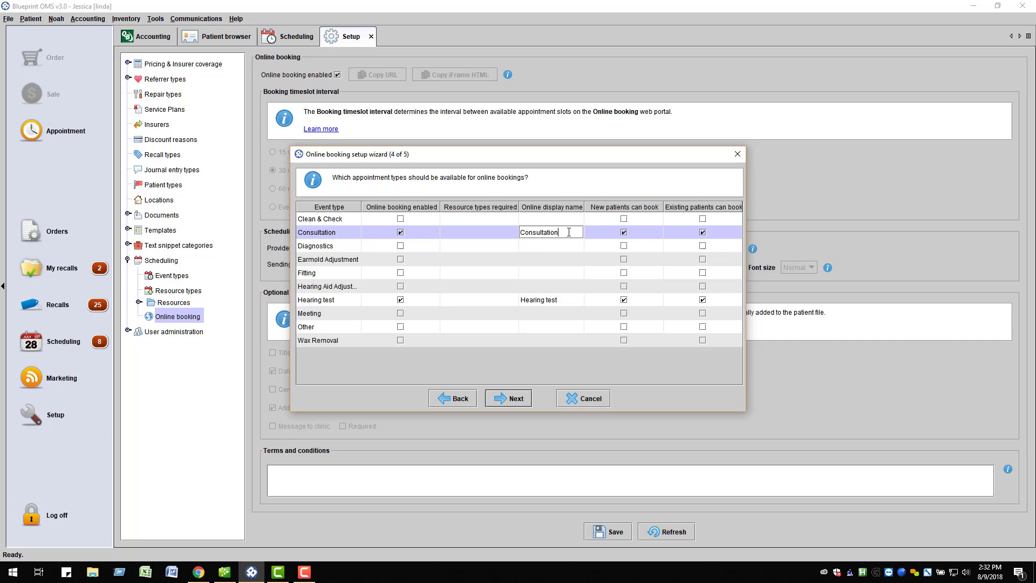
Step: Enter the clinic's sending e-mail address for booking confirmations and finish the setup wizard
left_click(509, 398)
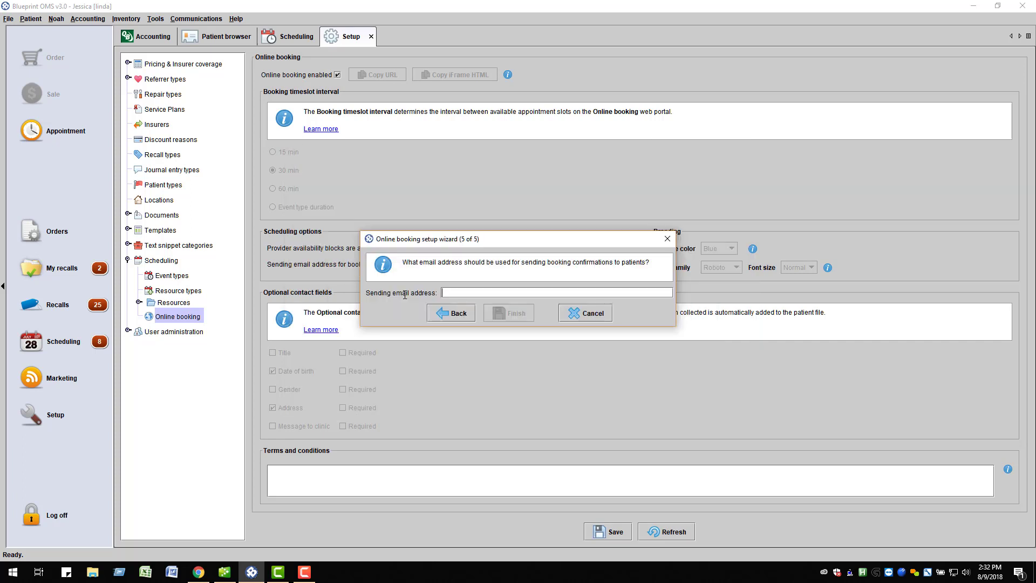
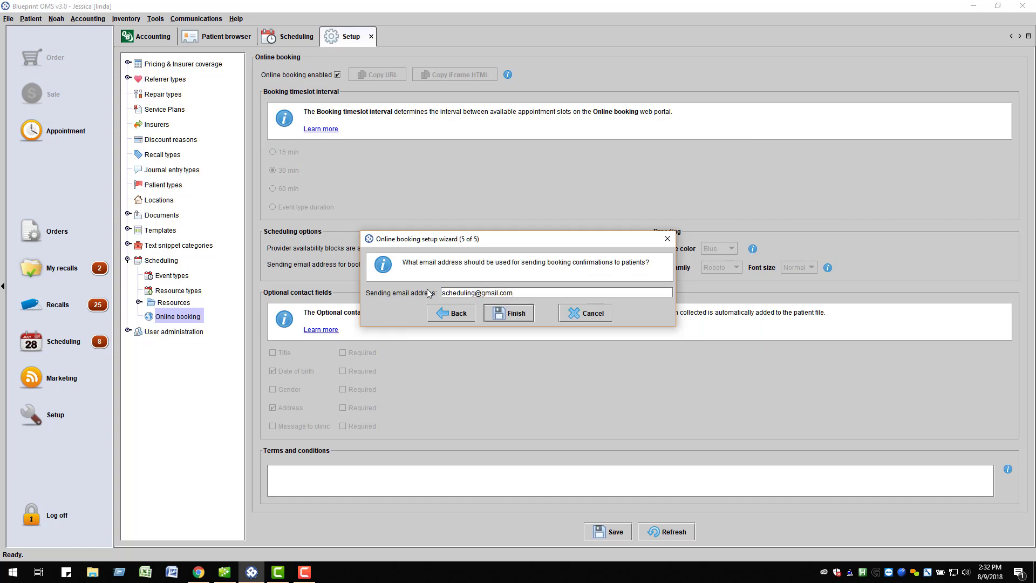
left_click(507, 313)
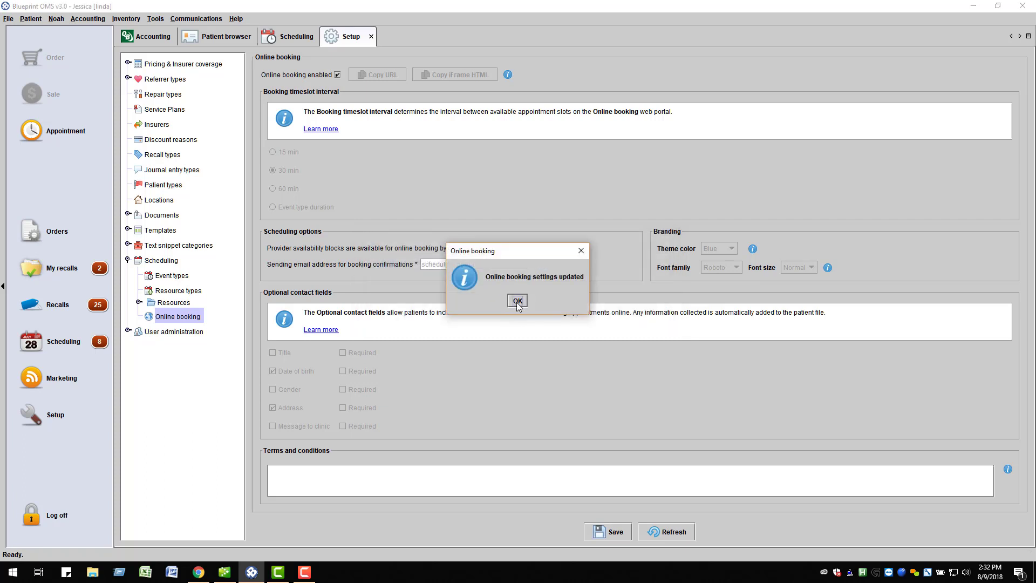
Step: Dismiss the 'Online booking settings updated' message
left_click(516, 301)
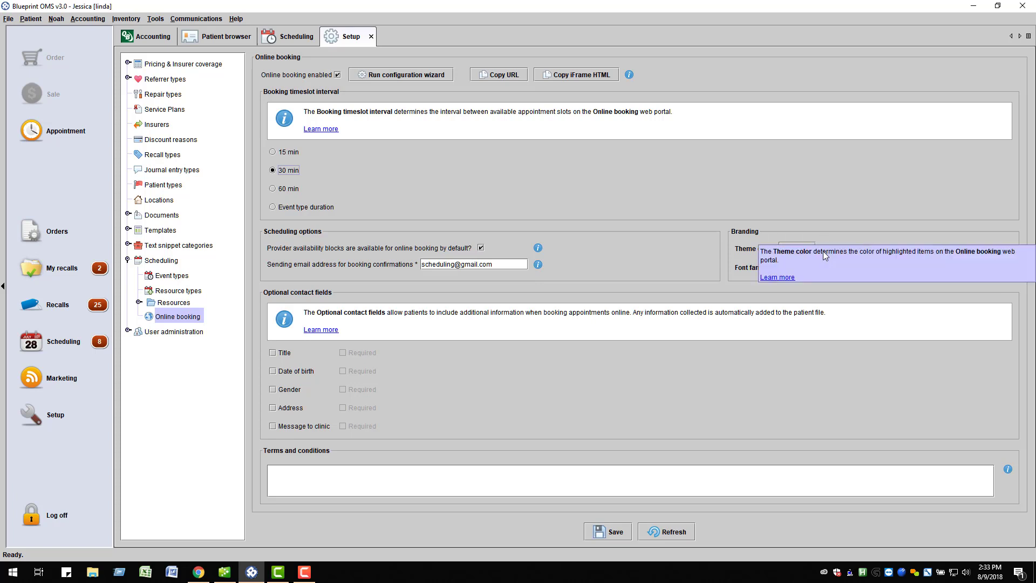
Step: Review the Theme color, Font family and Font size choices, keeping Font size at Normal
left_click(809, 249)
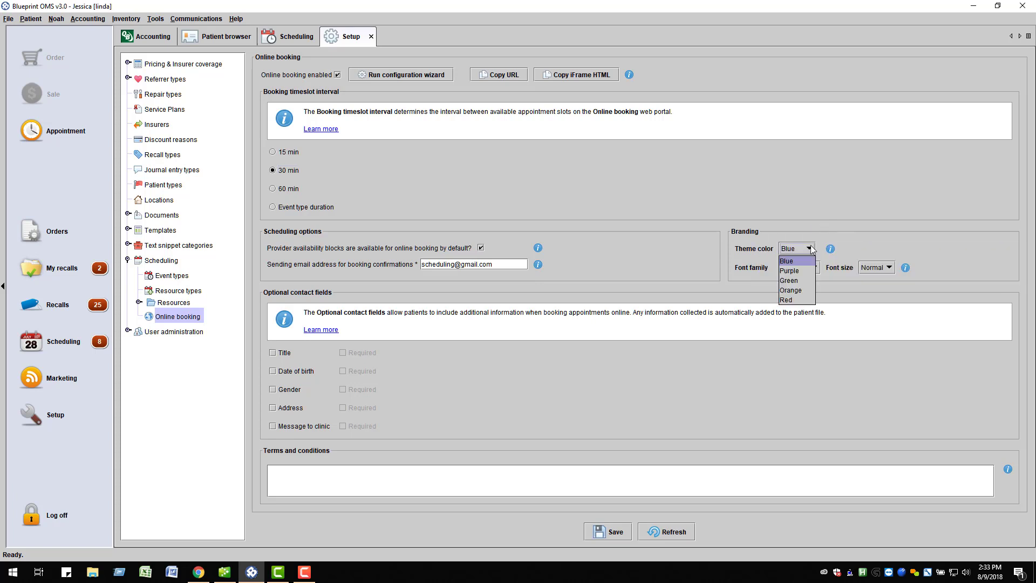
left_click(810, 248)
left_click(814, 268)
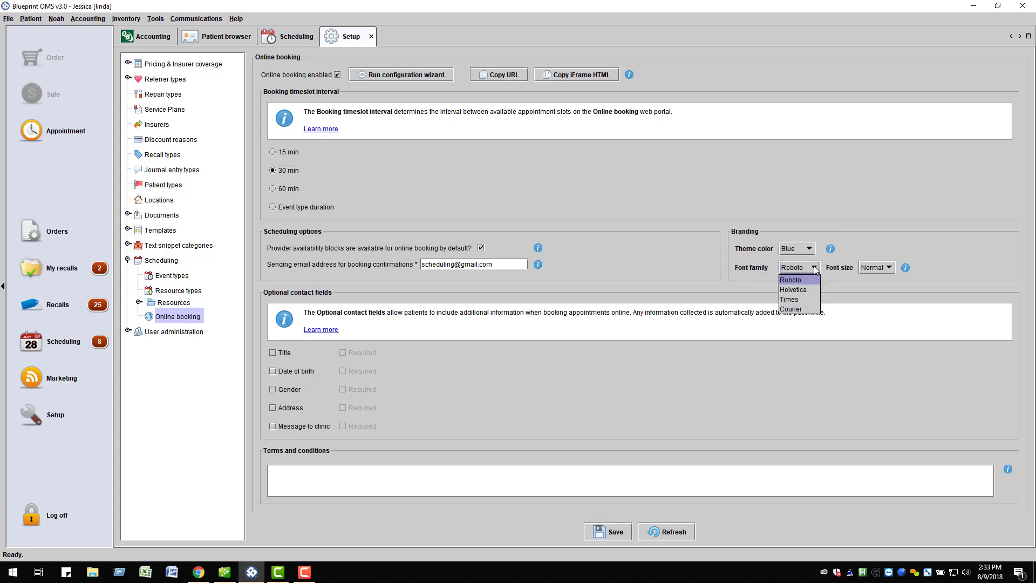
left_click(815, 268)
left_click(889, 268)
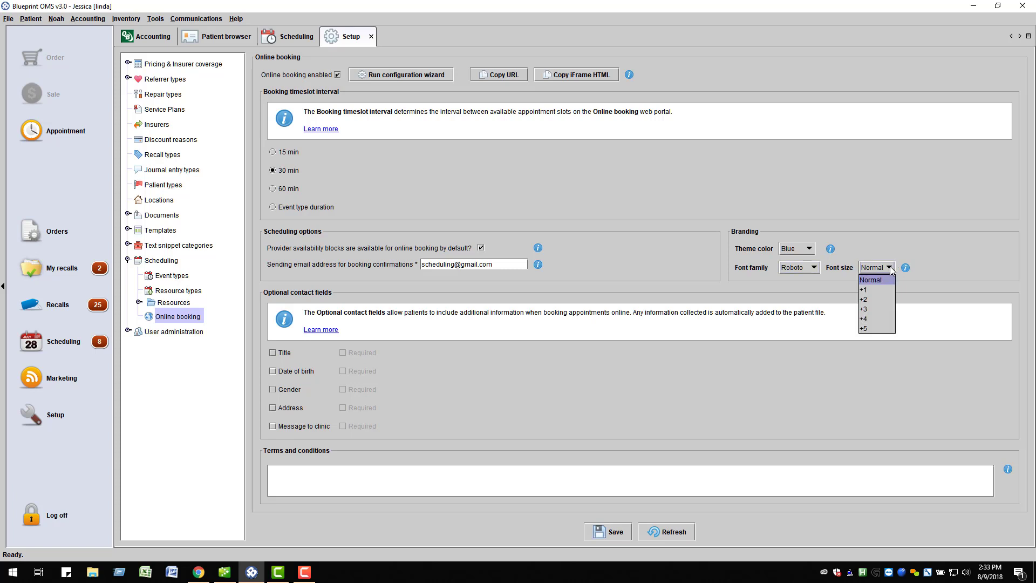
left_click(890, 268)
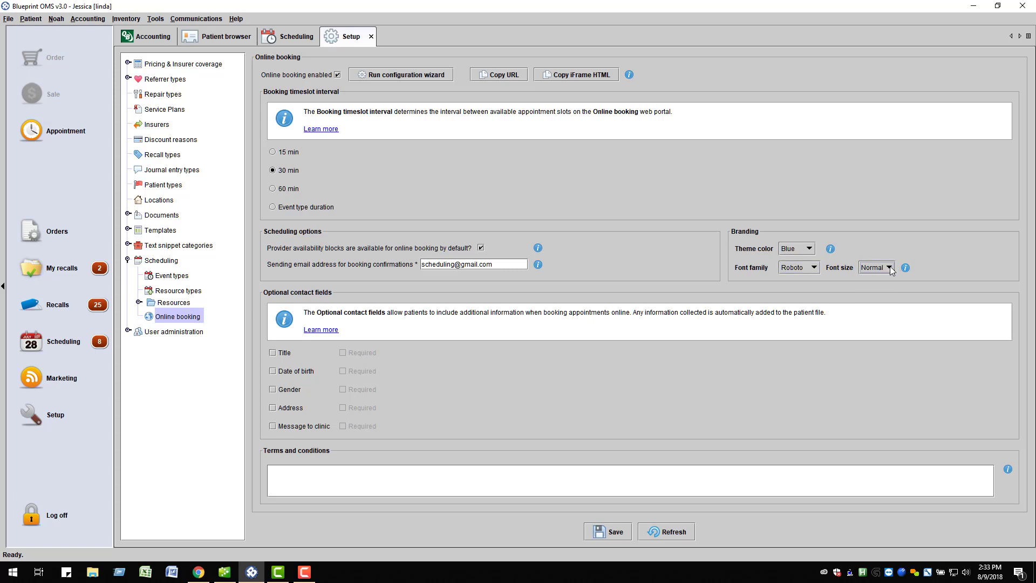
Step: Ask online bookers for date of birth (required) and address
left_click(273, 372)
left_click(274, 408)
left_click(342, 371)
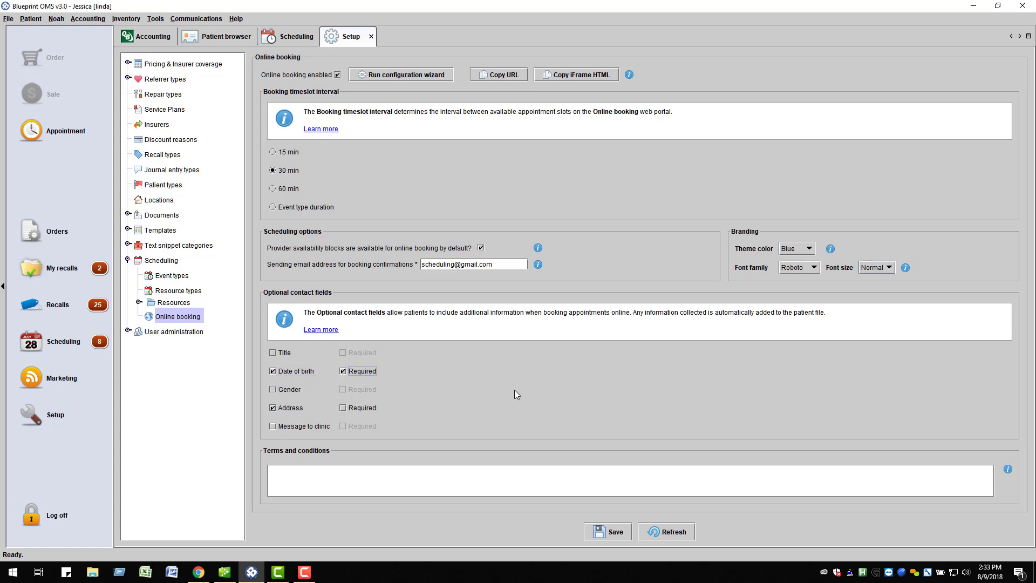
Step: Save the online booking settings and dismiss the update confirmation
left_click(331, 481)
left_click(616, 532)
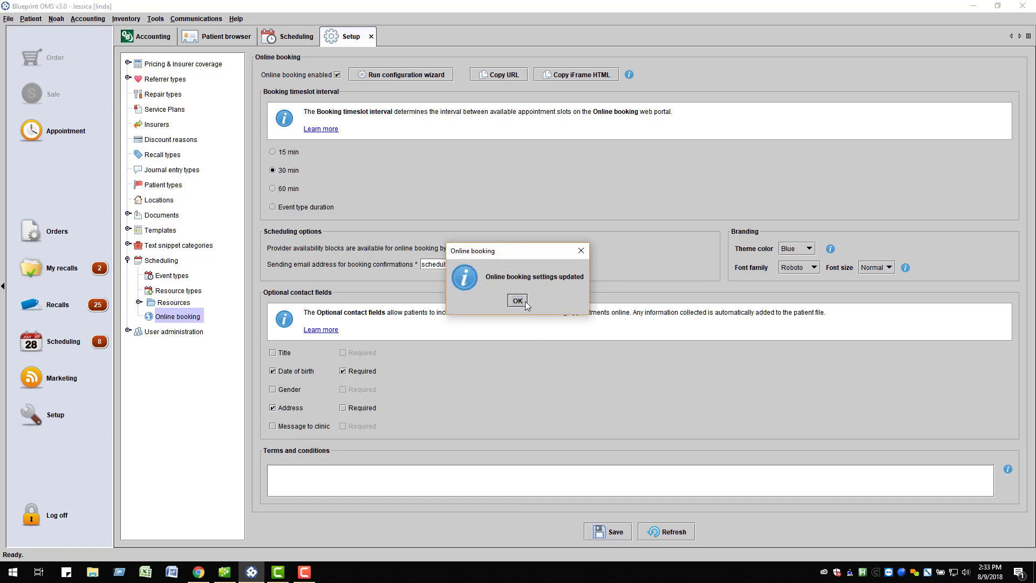
left_click(518, 302)
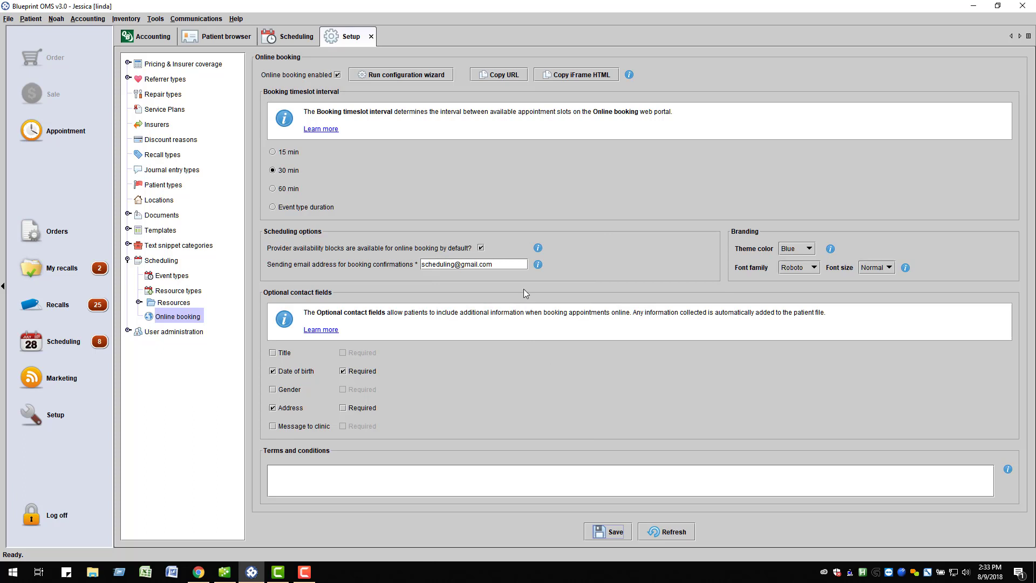
Step: Copy the booking portal URL and the embeddable iFrame HTML
left_click(505, 75)
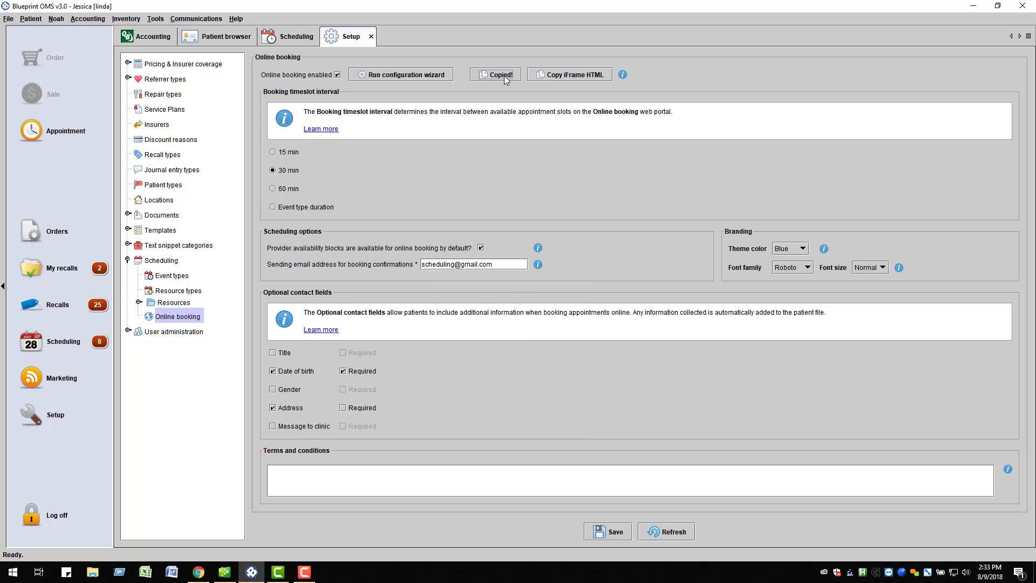
left_click(567, 76)
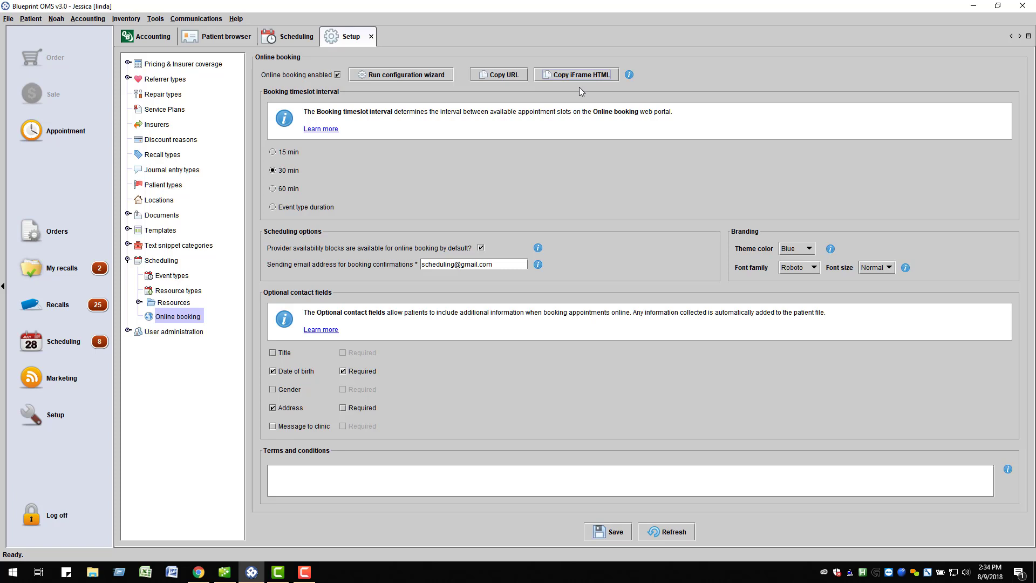
Step: Switch to the Scheduling calendar with Weatherfield kept as the location
left_click(297, 41)
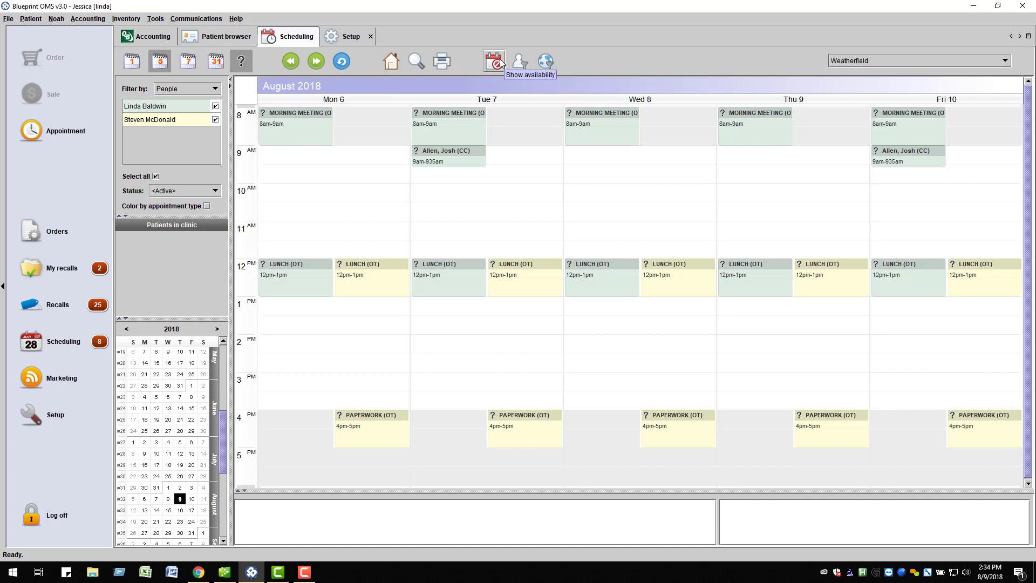
left_click(1006, 61)
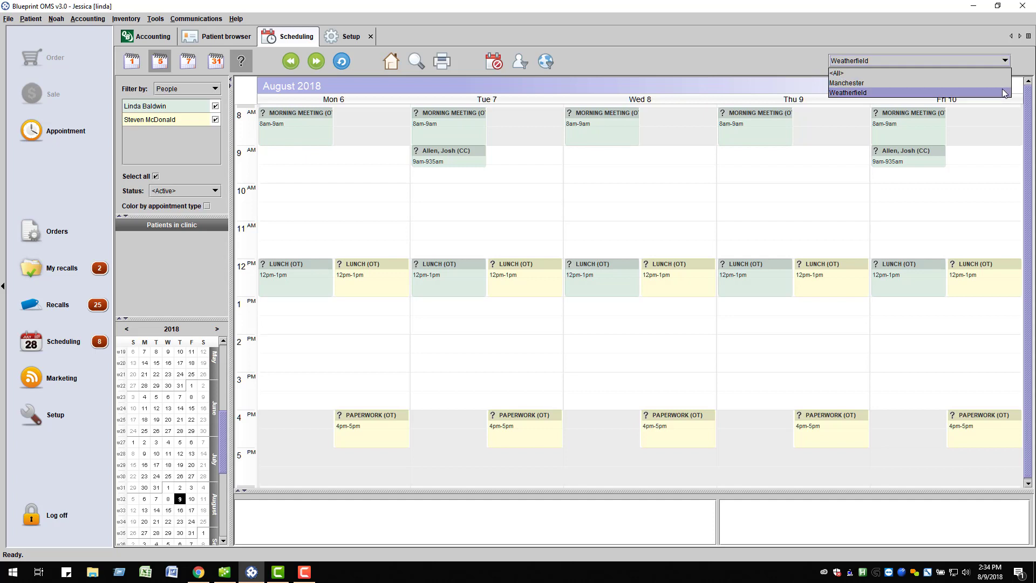
left_click(980, 93)
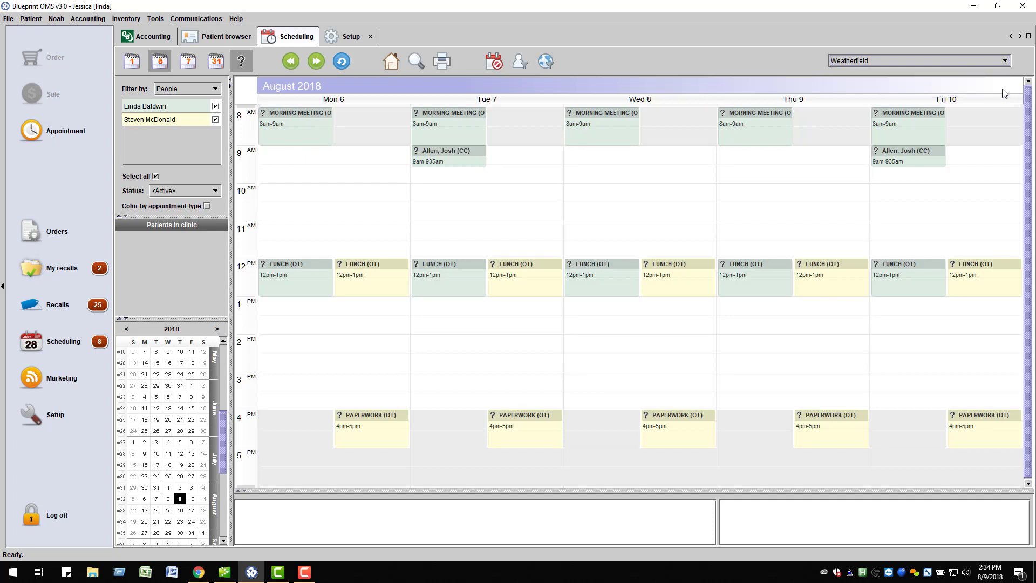
Step: Add an 8:00 Monday availability block for the first provider, bookable online for Consultation and Hearing test
left_click(498, 65)
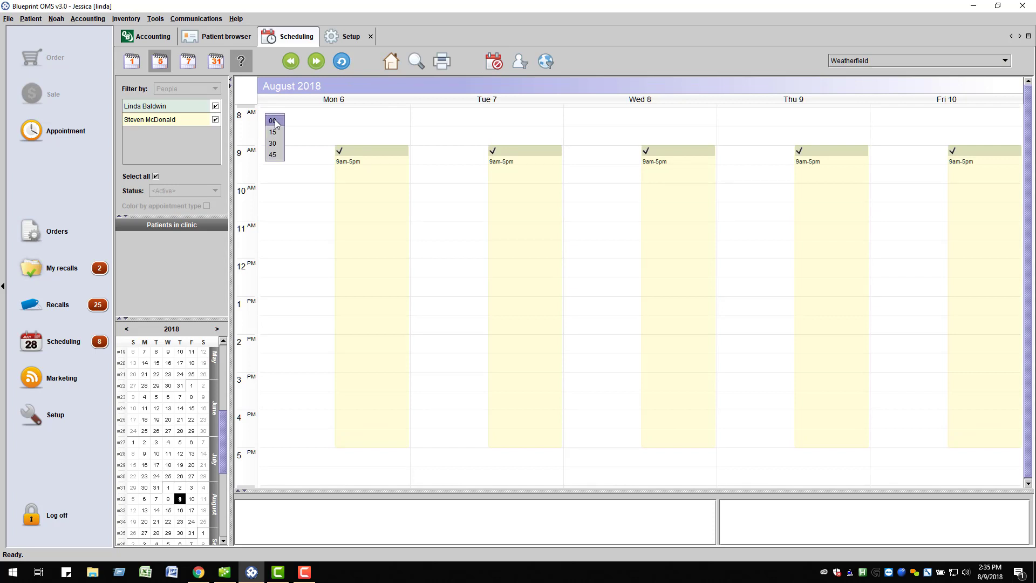
left_click(275, 122)
left_click(423, 162)
left_click(416, 183)
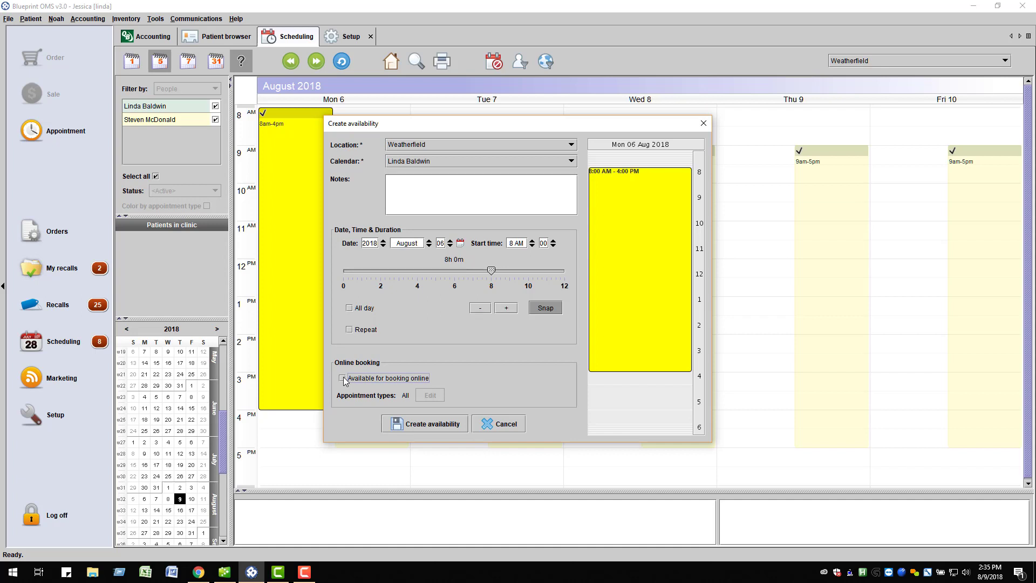
left_click(343, 379)
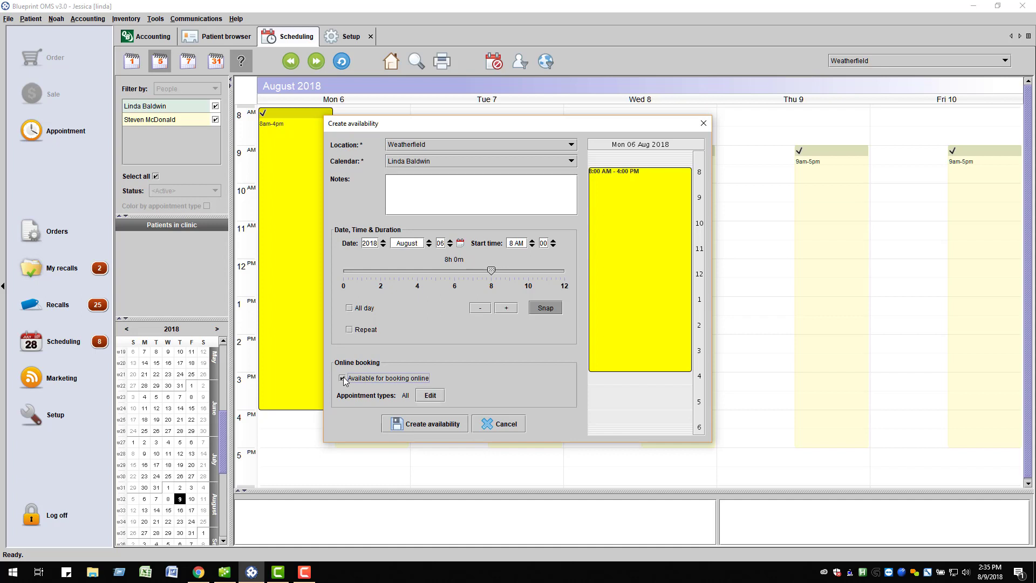
left_click(428, 396)
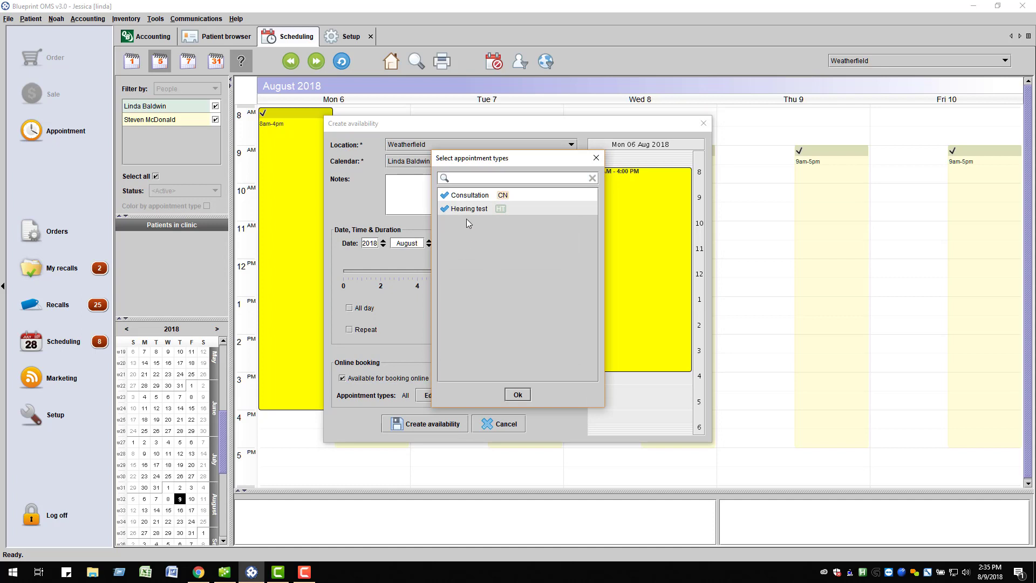
left_click(517, 395)
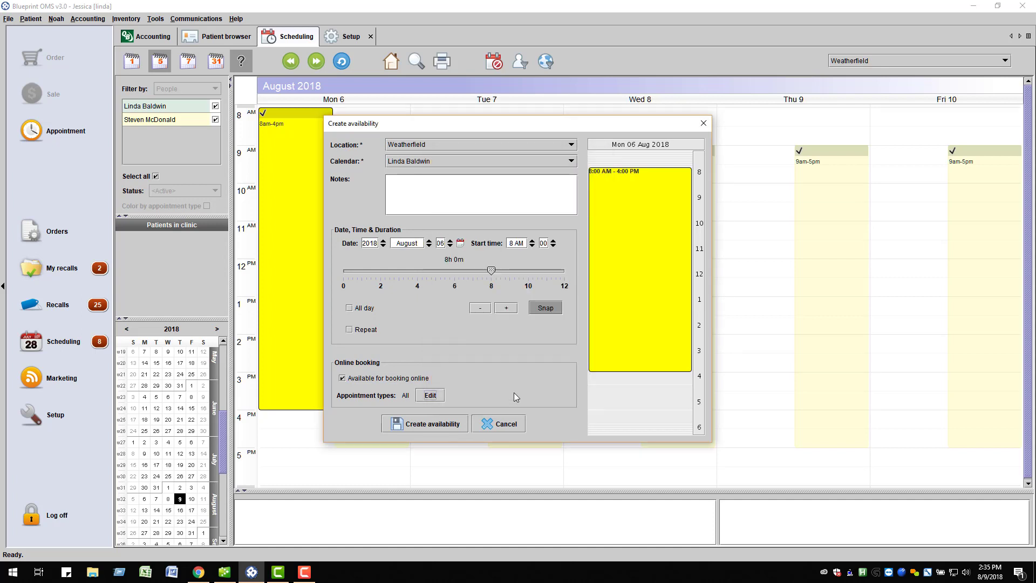
Step: Create the 8am–4pm availability repeating weekly on Monday through Friday
left_click(352, 330)
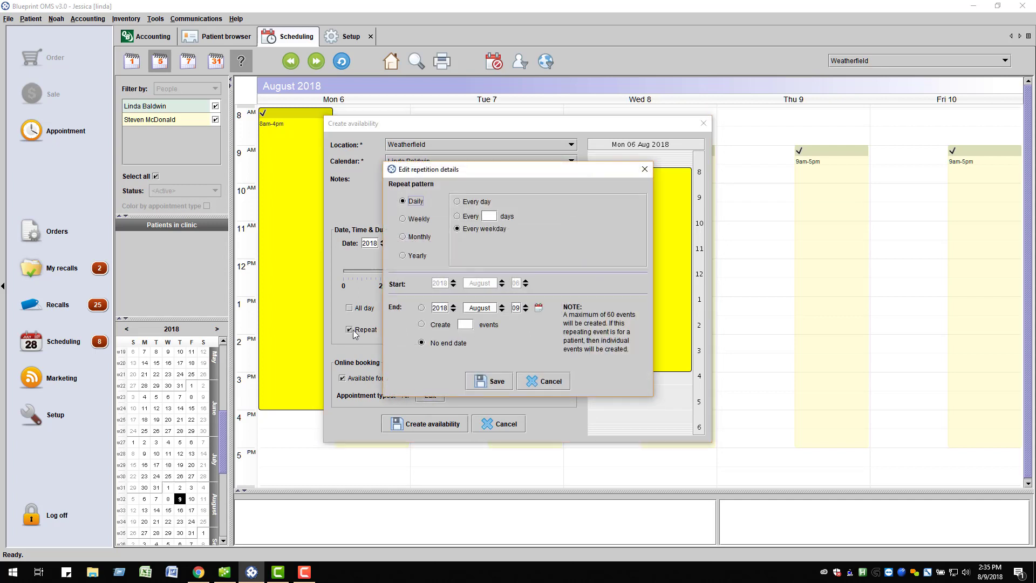
left_click(405, 218)
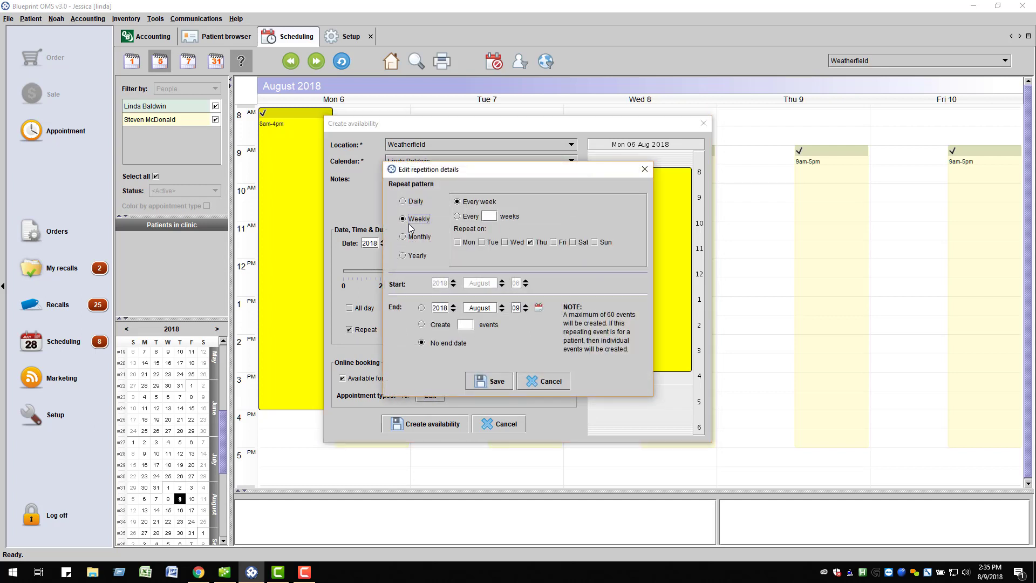
left_click(457, 242)
left_click(482, 243)
left_click(506, 243)
left_click(554, 243)
left_click(488, 381)
left_click(452, 422)
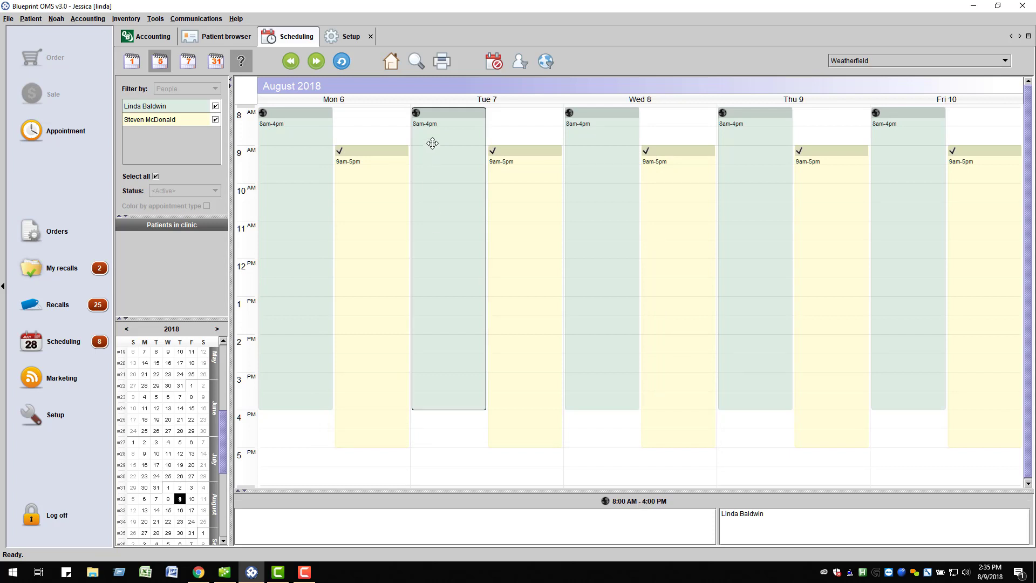
Step: Switch the calendar back to showing appointments and close the Setup tab
left_click(494, 64)
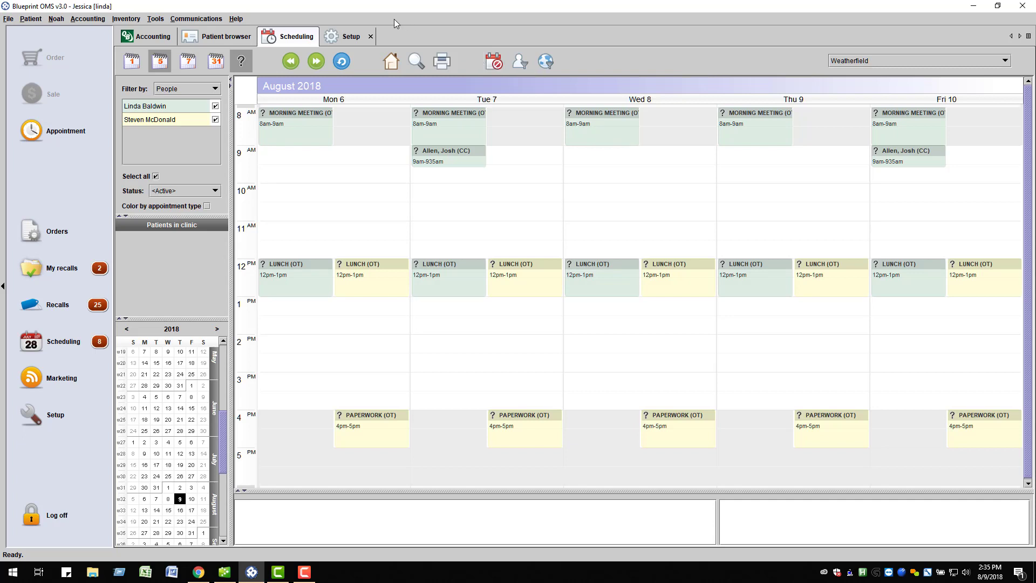
left_click(371, 36)
key("F10")
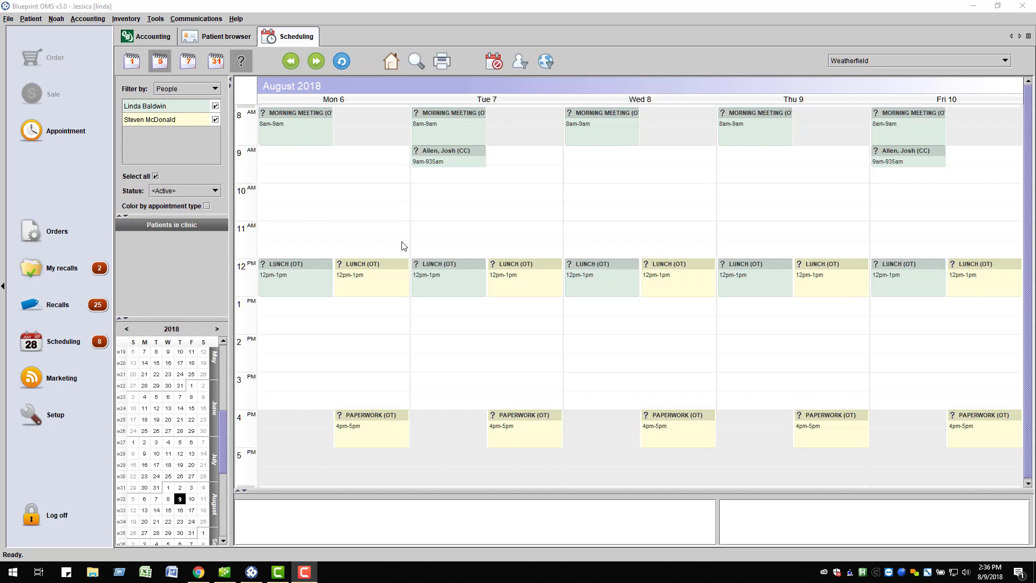
Step: Disable availability for the Manchester location in Setup > Locations
left_click(57, 415)
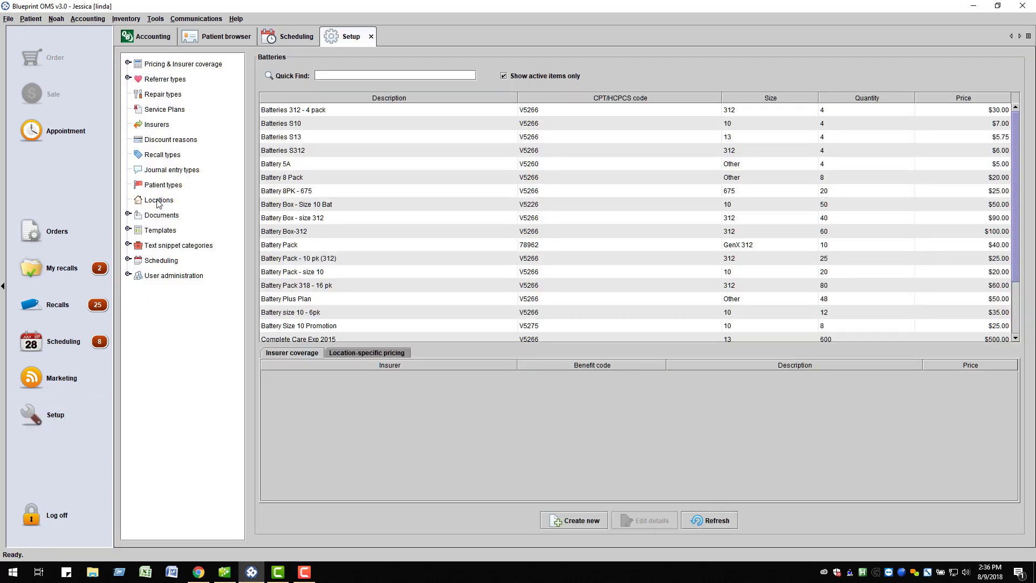
left_click(158, 201)
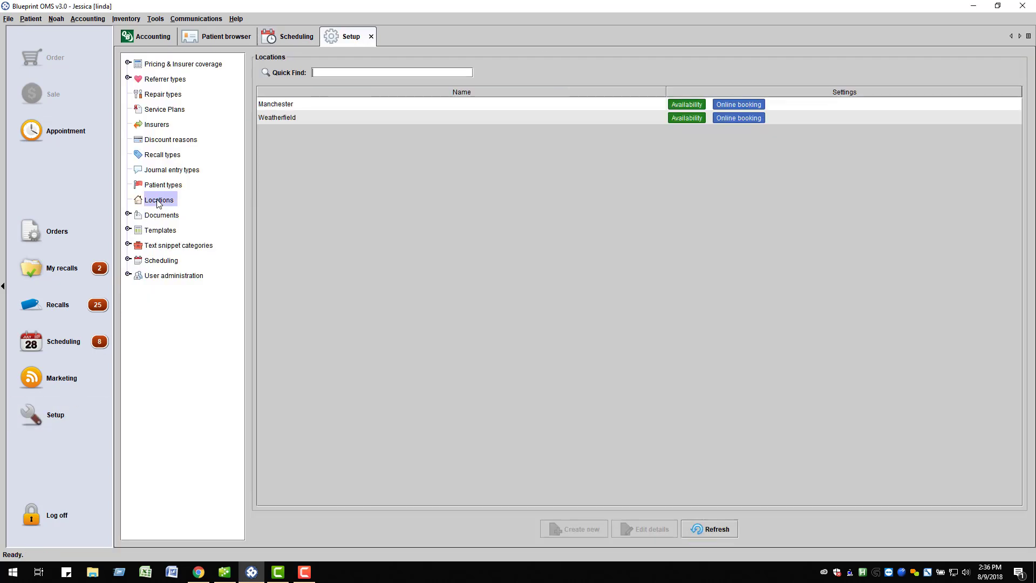
left_click(592, 105)
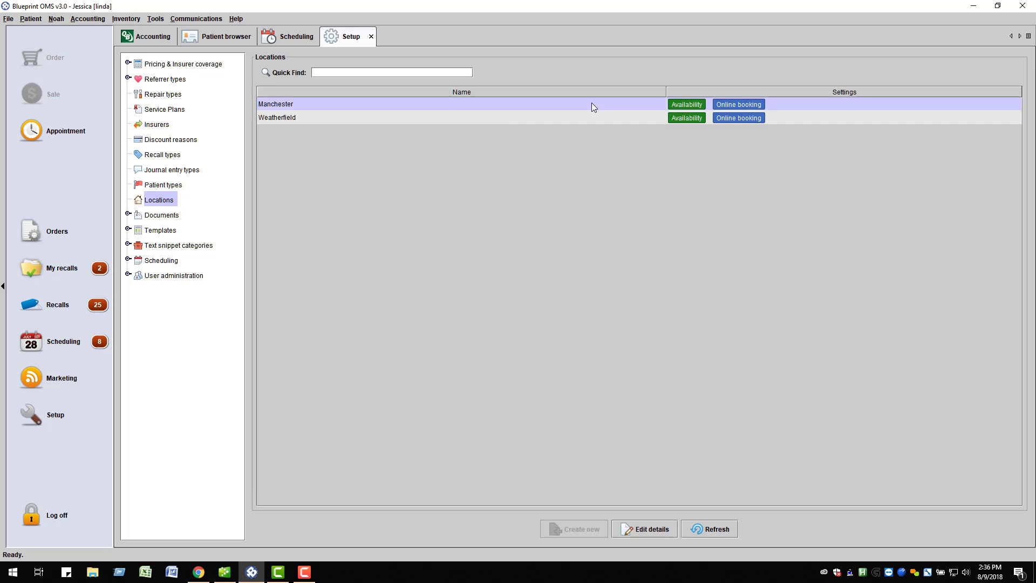
left_click(645, 529)
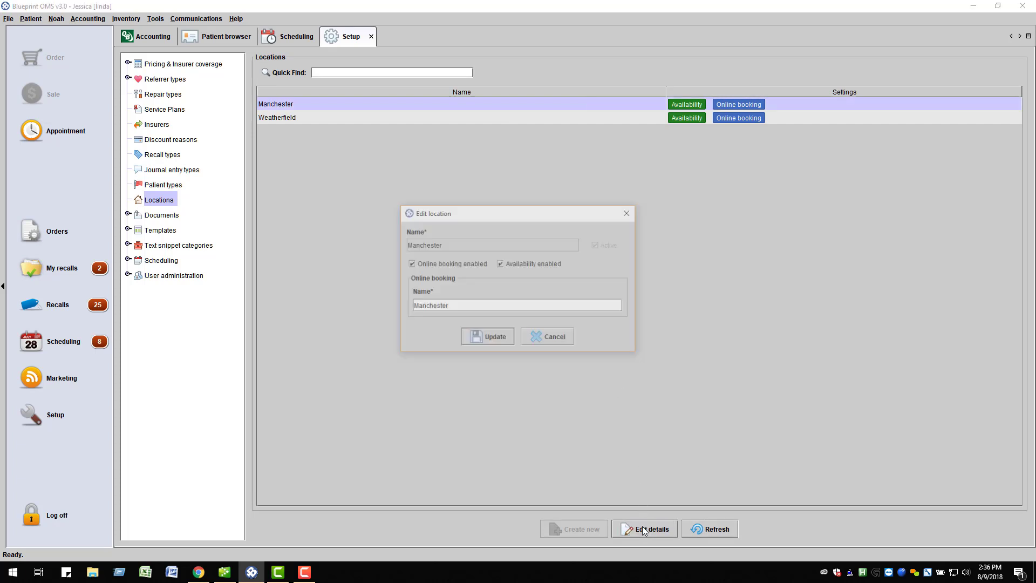
left_click(500, 265)
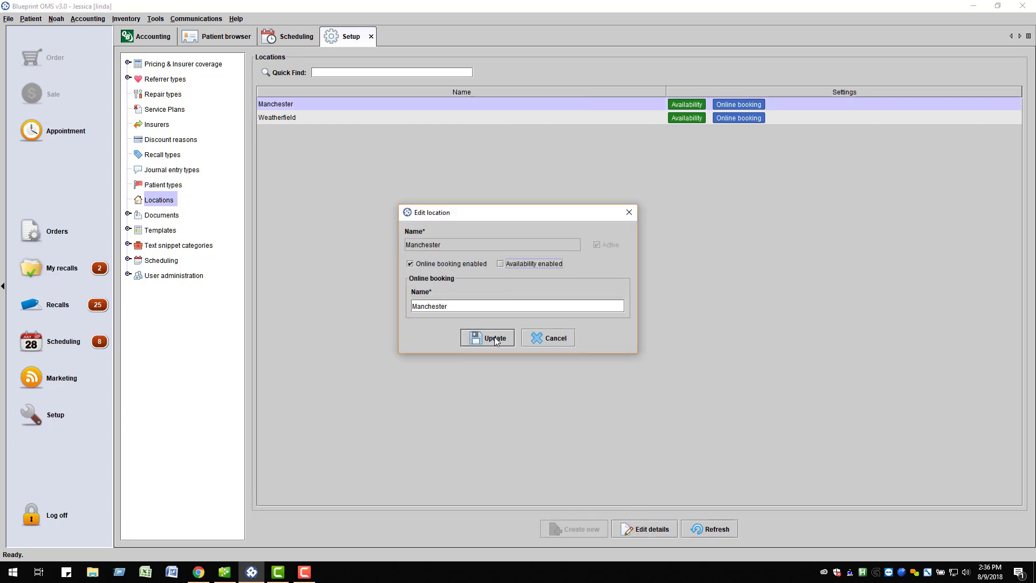
left_click(495, 338)
Step: Disable availability for the Weatherfield location as well
left_click(669, 118)
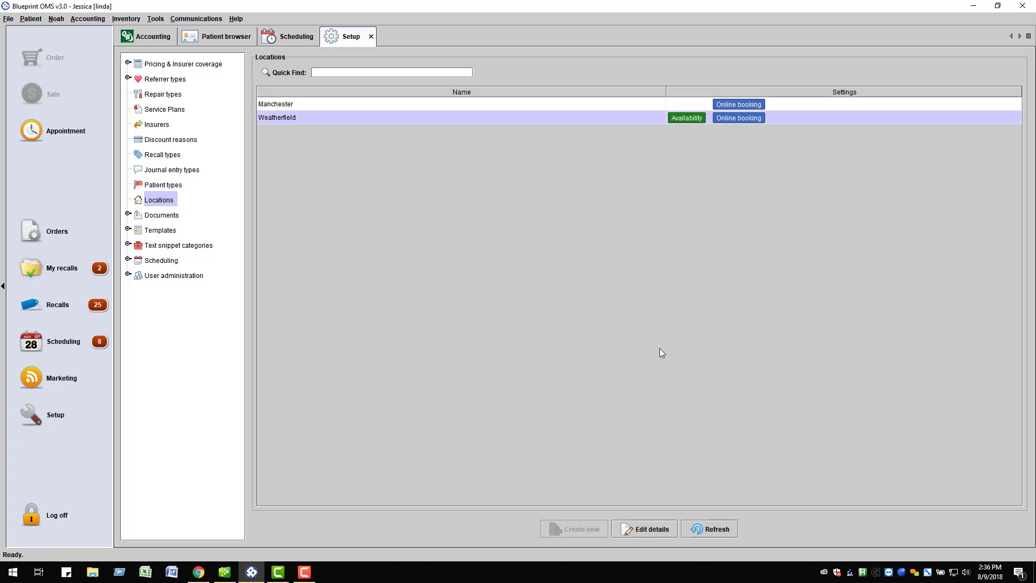
left_click(645, 529)
left_click(530, 264)
left_click(492, 338)
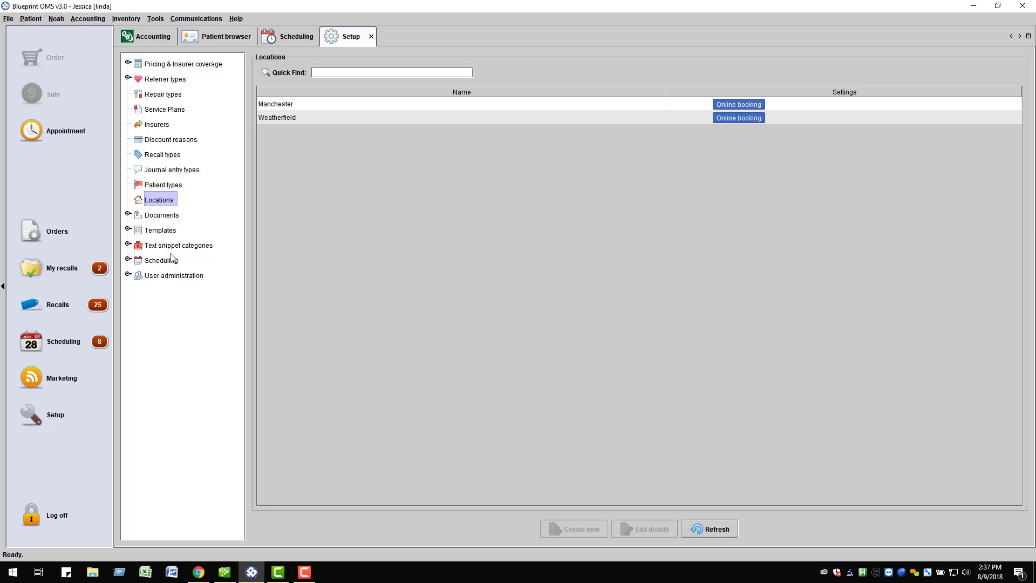
Step: Review the scheduling resource types, starting a new one but cancelling it
left_click(129, 259)
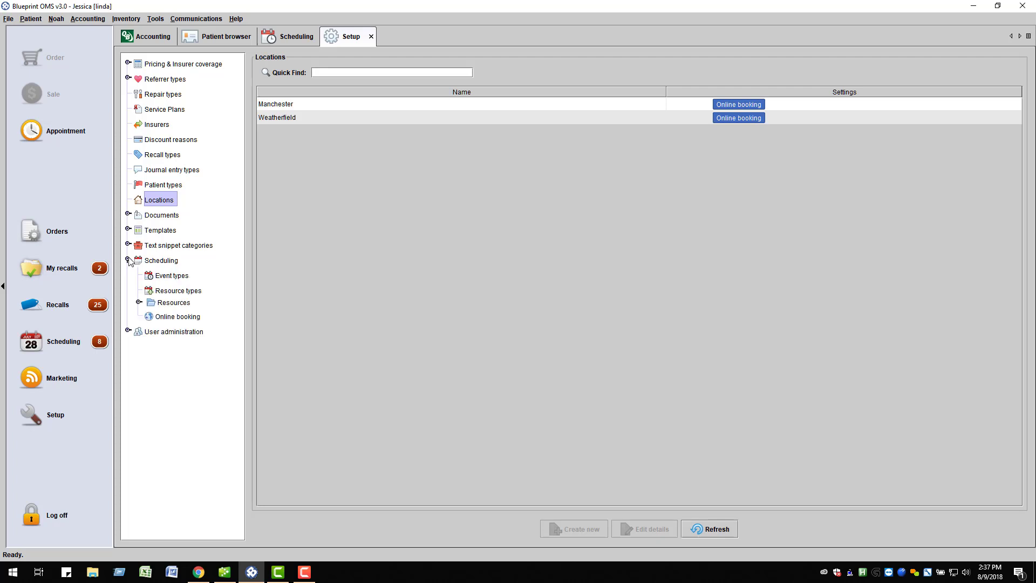
left_click(162, 294)
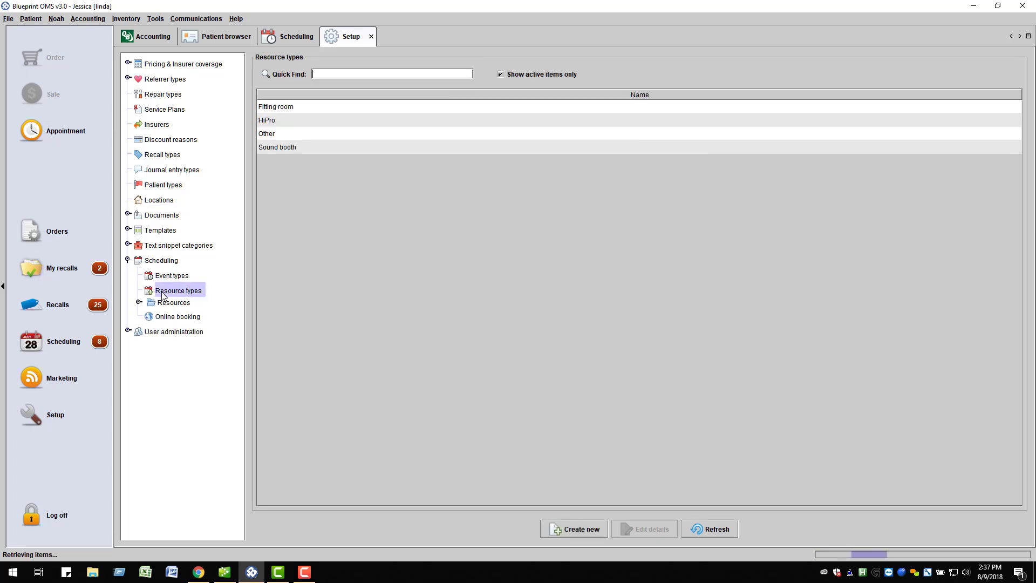
left_click(570, 530)
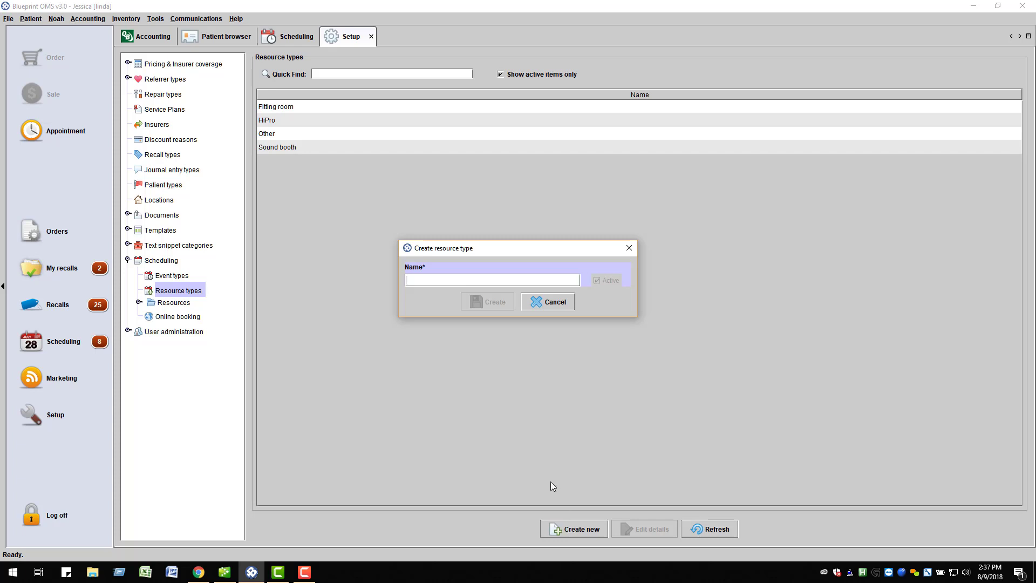
left_click(551, 304)
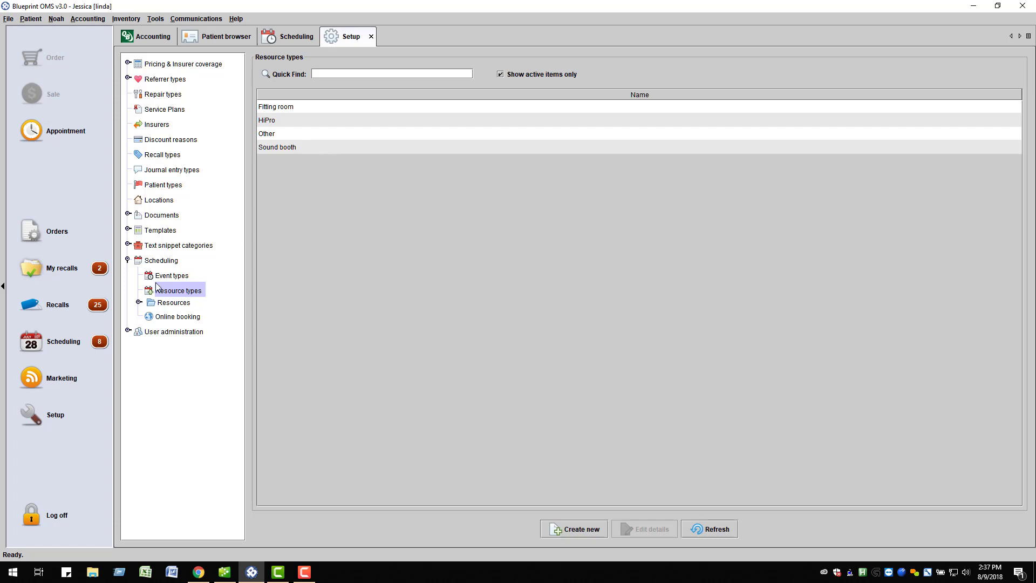
Step: View Weatherfield's resources, opening a new resource form and cancelling without saving
left_click(139, 303)
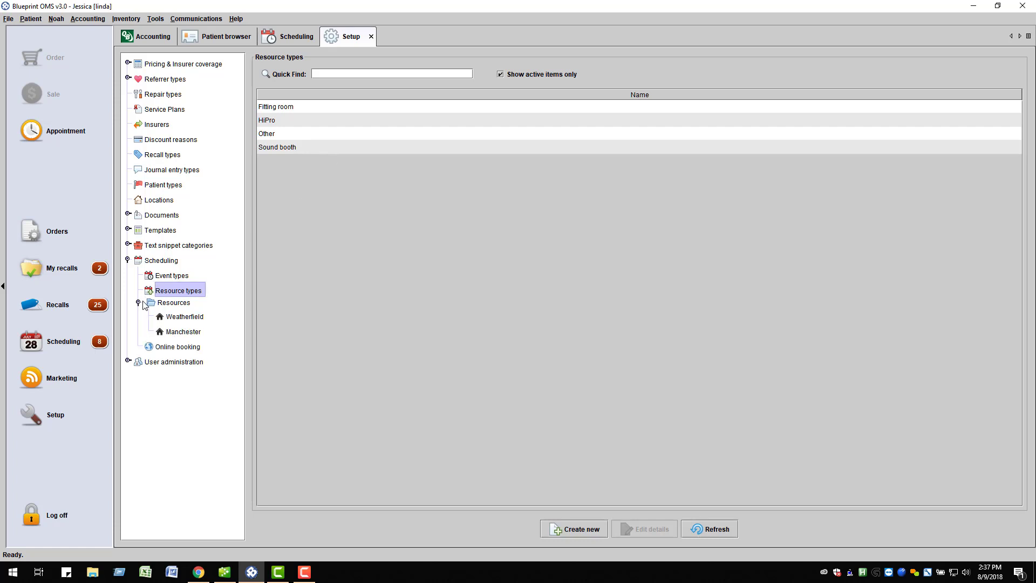
left_click(173, 318)
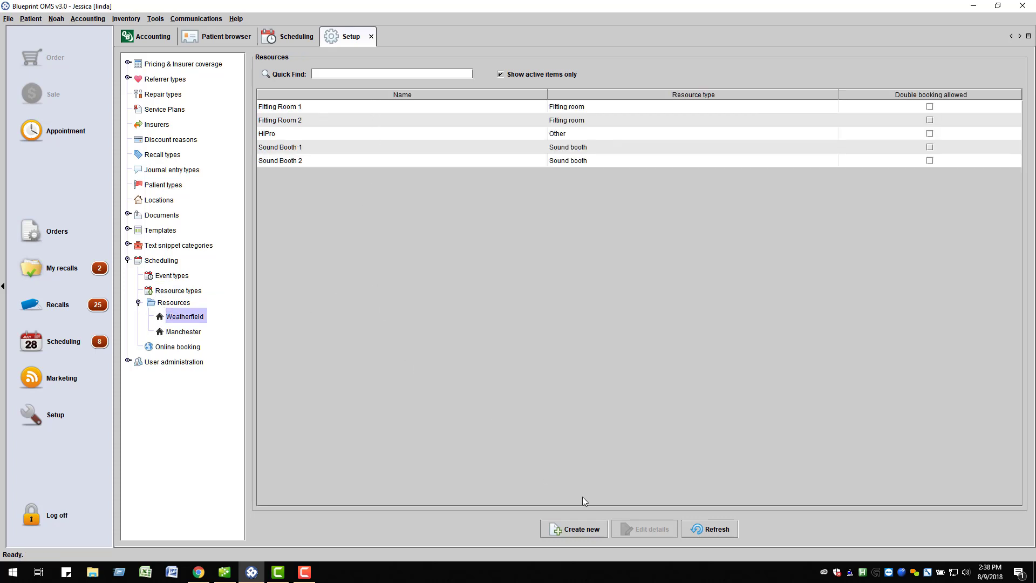
left_click(581, 530)
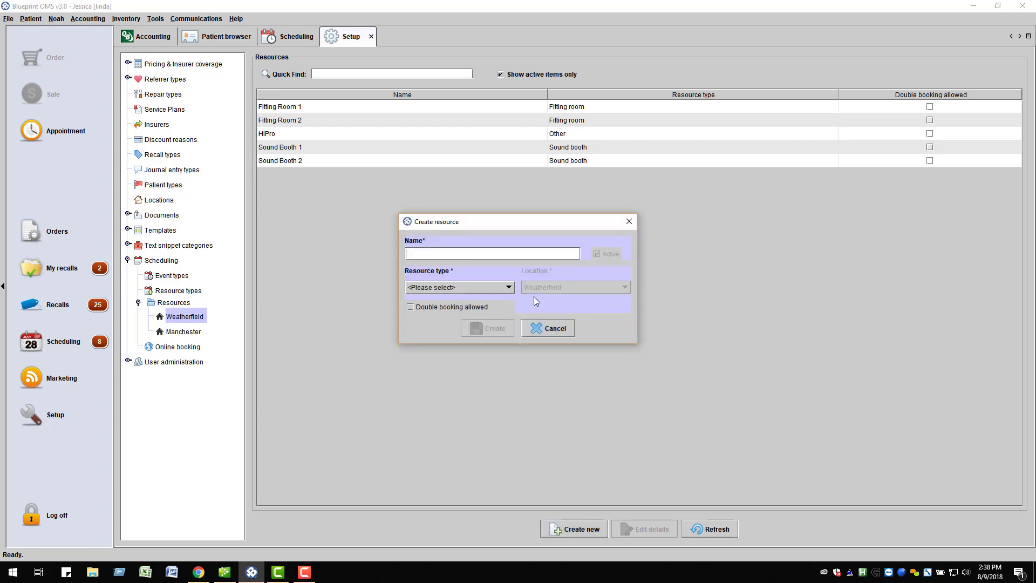
left_click(540, 329)
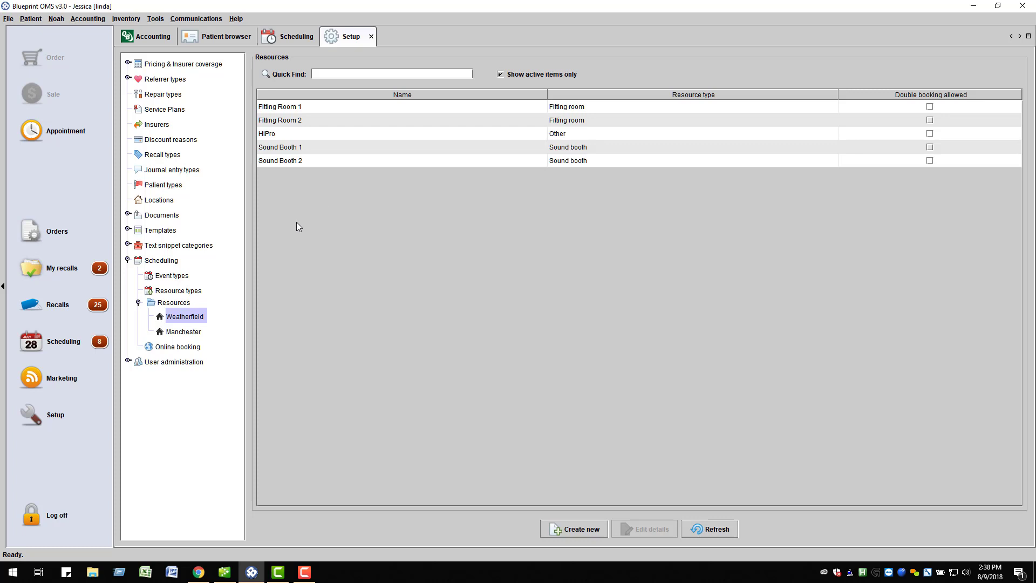
Step: Edit the Consultation event type to require the Sound booth resource type
left_click(181, 277)
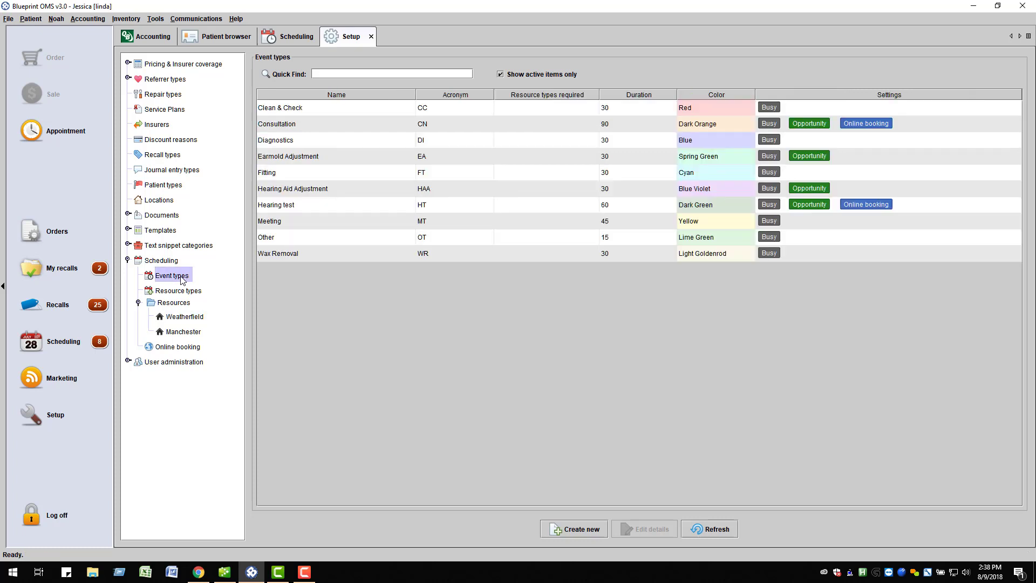
left_click(614, 125)
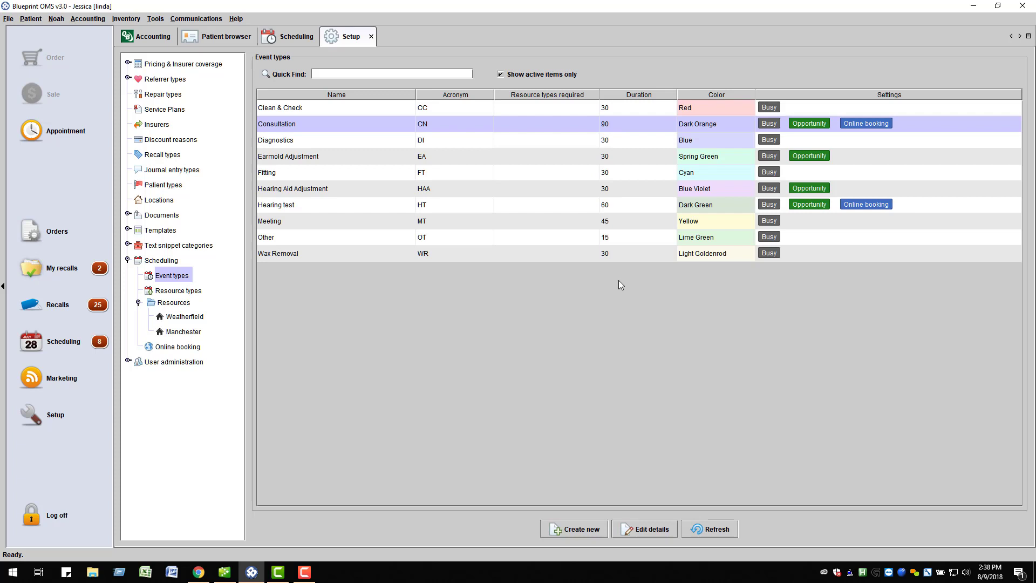
left_click(636, 530)
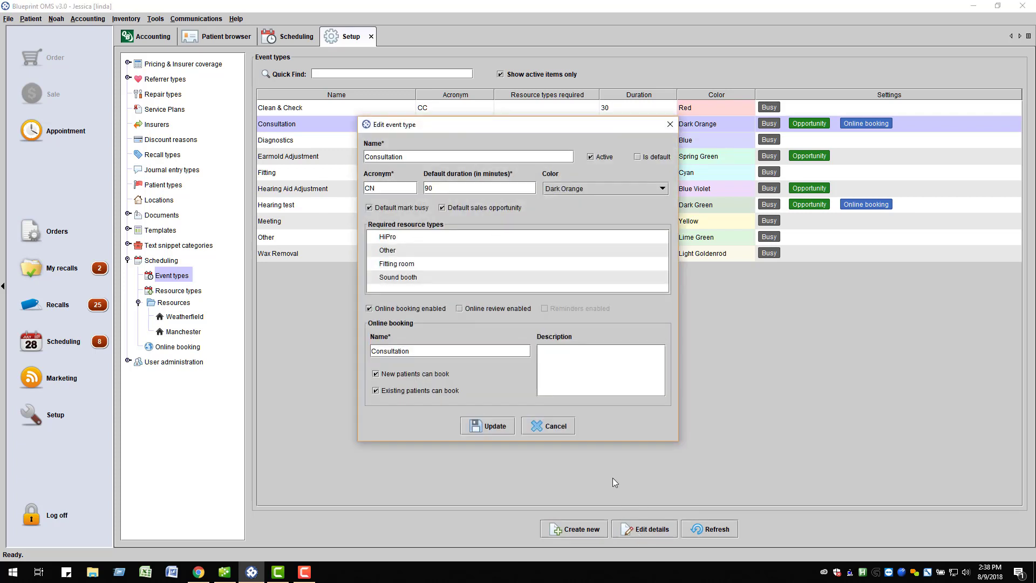
left_click(374, 277)
left_click(479, 424)
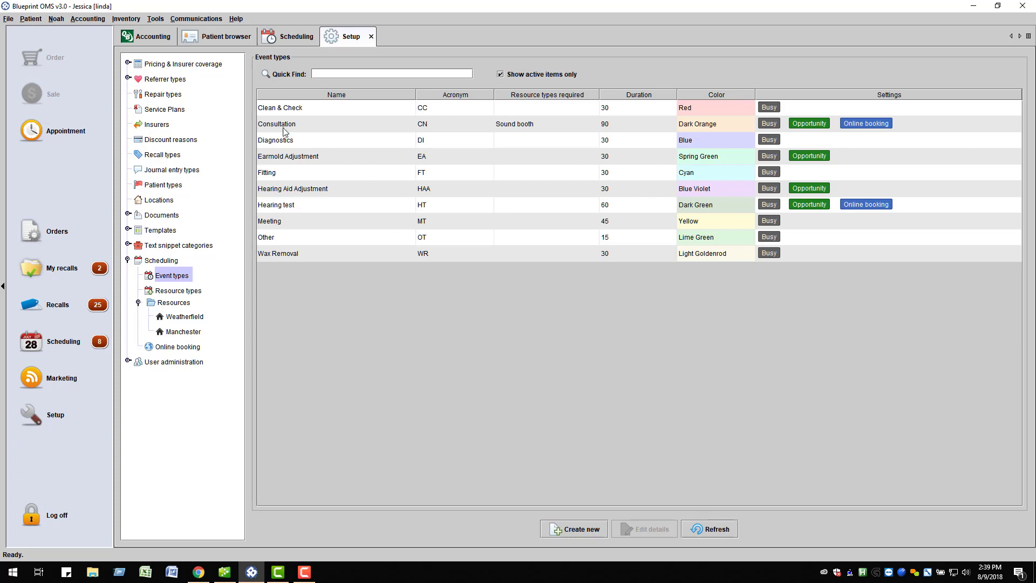
Step: Make the Internet advertising referral source visible to patients booking online
left_click(128, 78)
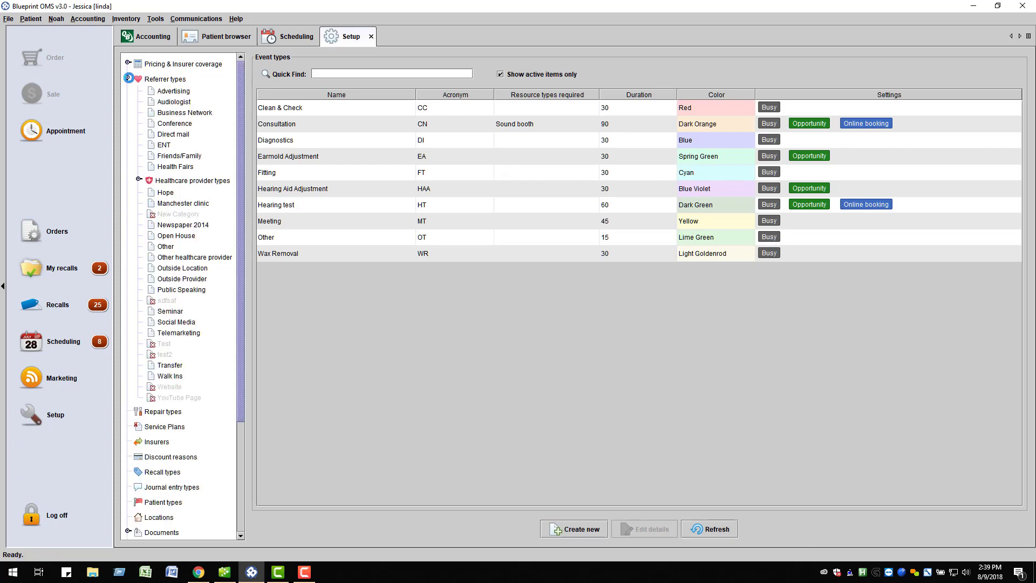
left_click(174, 92)
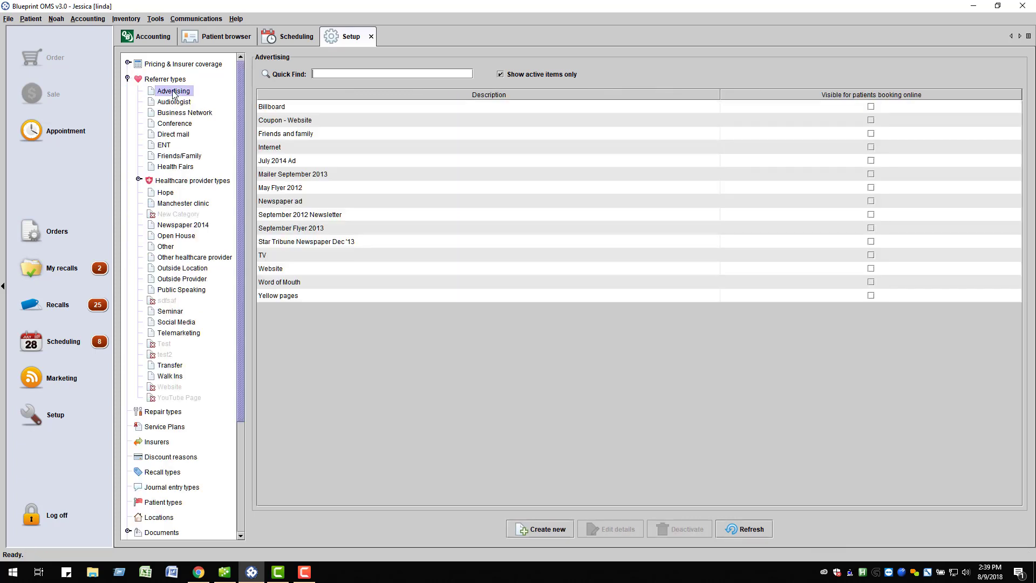
left_click(282, 108)
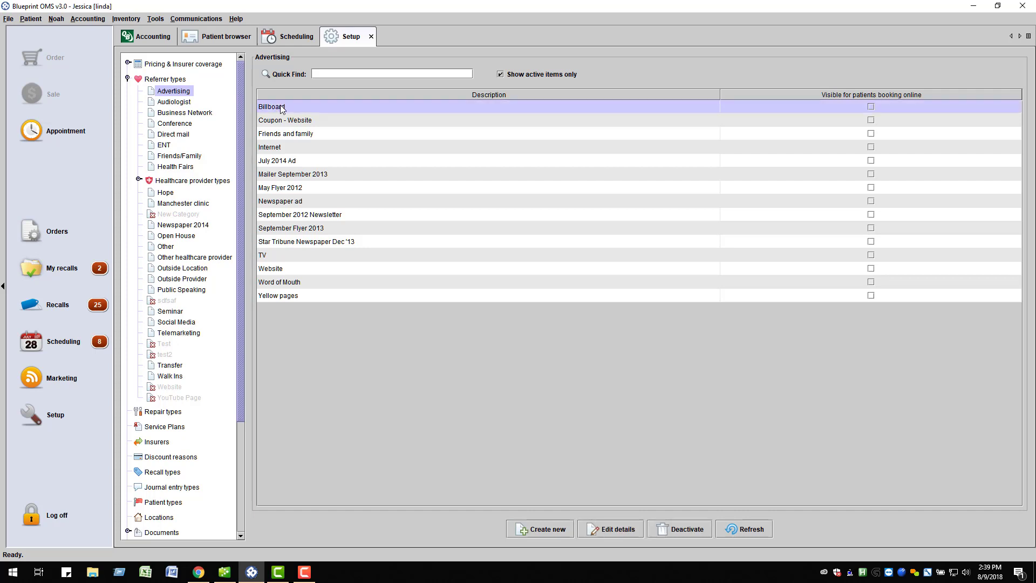
left_click(285, 149)
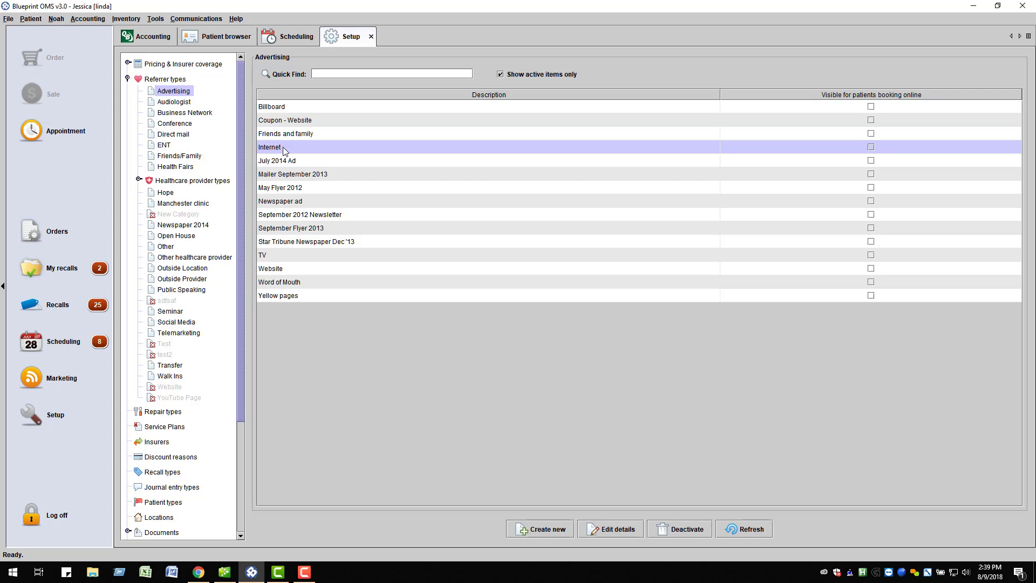
left_click(604, 533)
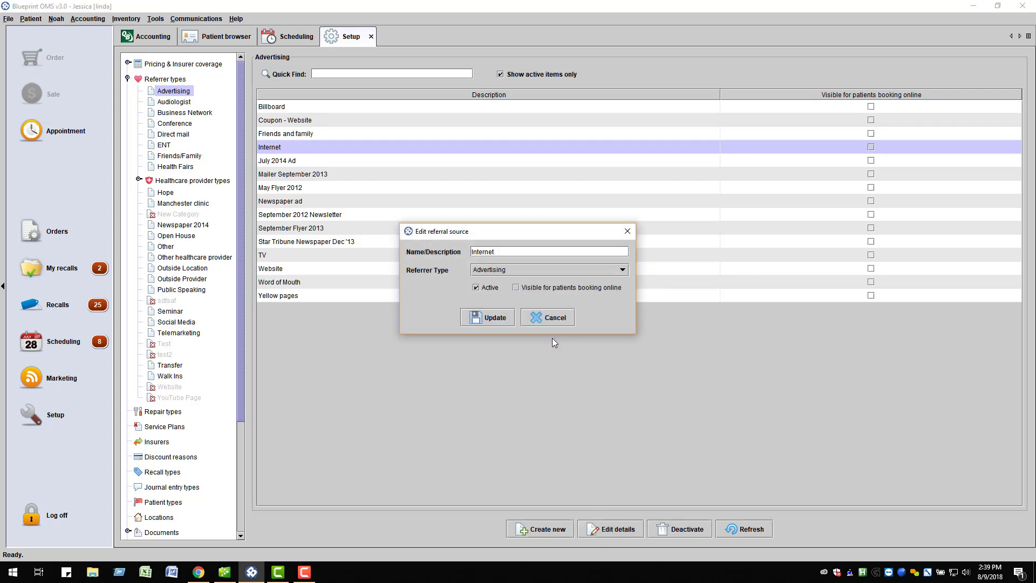
left_click(517, 290)
left_click(502, 319)
Step: Make the Billboard and Website referral sources visible to patients booking online
left_click(395, 109)
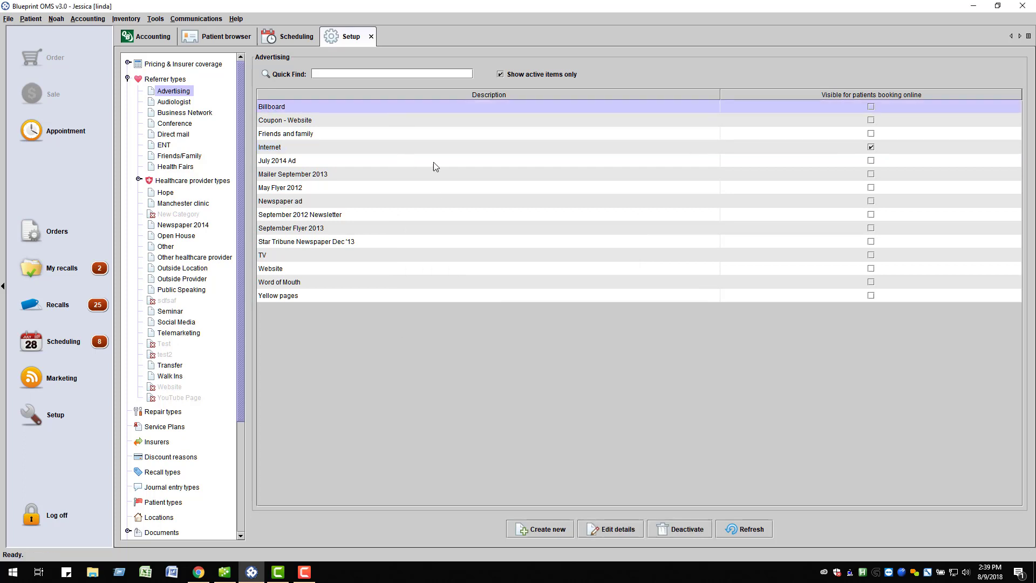
left_click(616, 528)
left_click(517, 288)
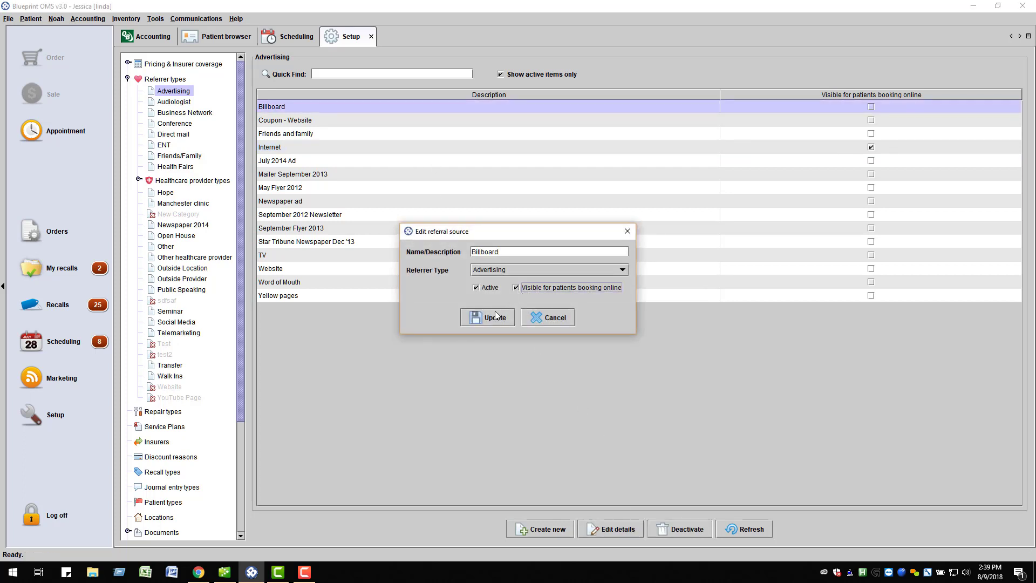
left_click(493, 317)
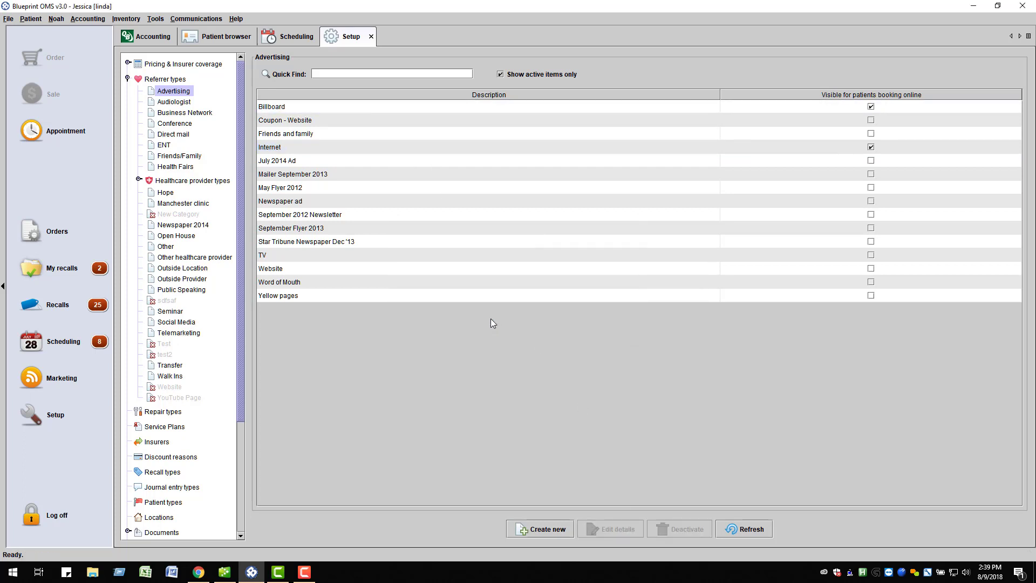
left_click(298, 270)
left_click(621, 532)
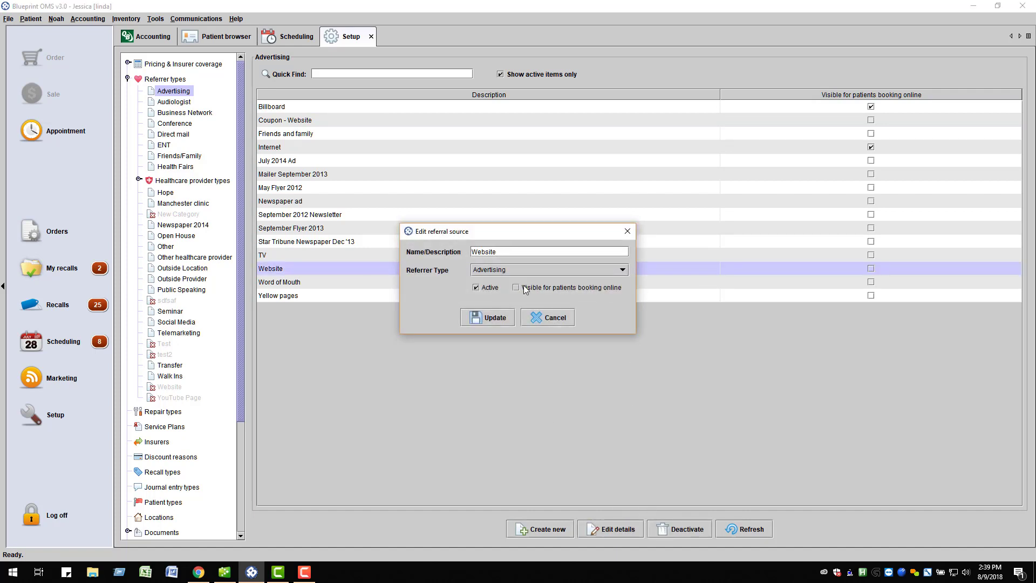
left_click(519, 288)
left_click(496, 318)
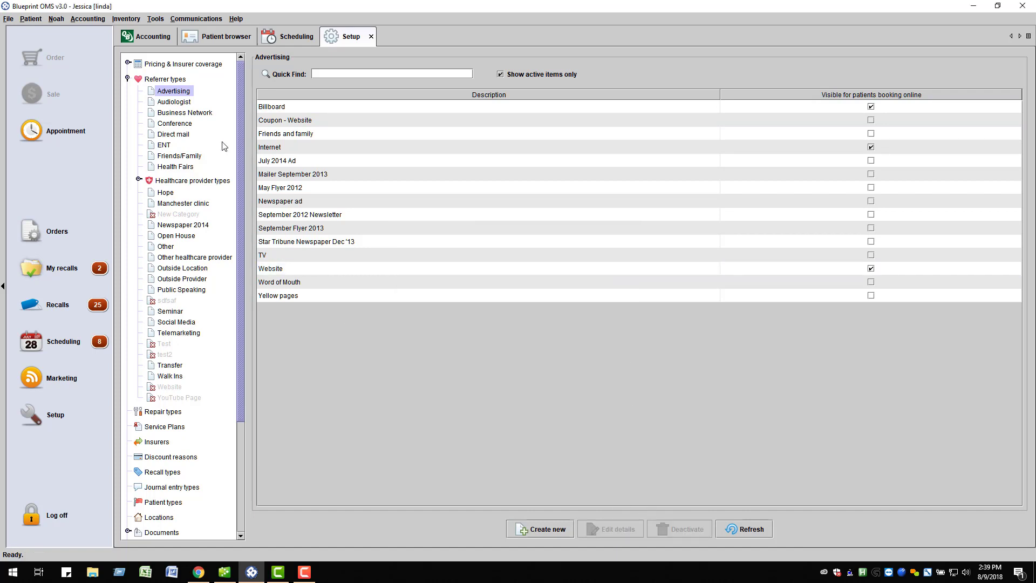
Step: Open Edit details for the audiologist-owner in User administration > Users
left_click(129, 78)
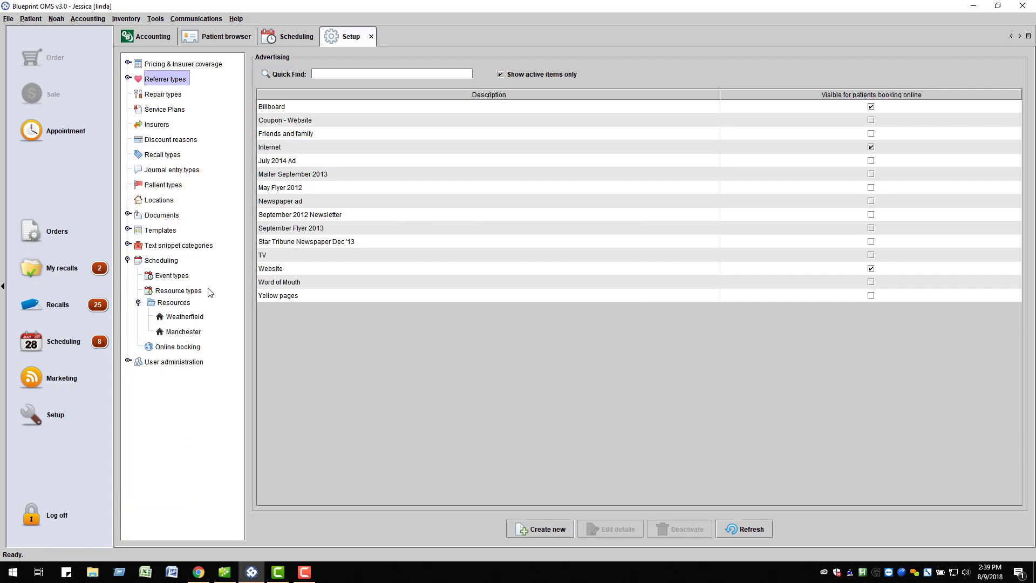
left_click(128, 361)
left_click(183, 364)
left_click(164, 392)
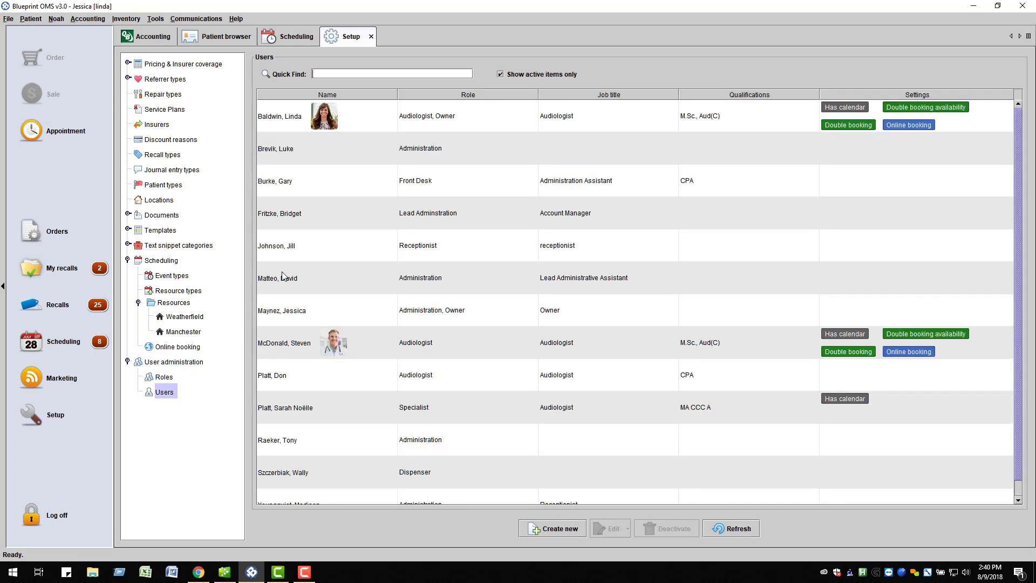
left_click(387, 115)
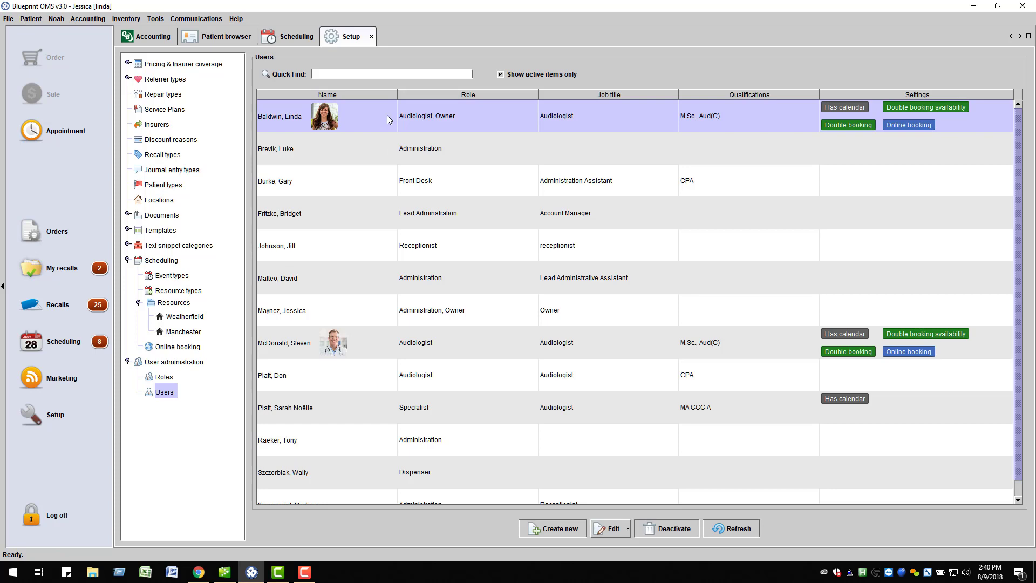
right_click(387, 115)
left_click(432, 126)
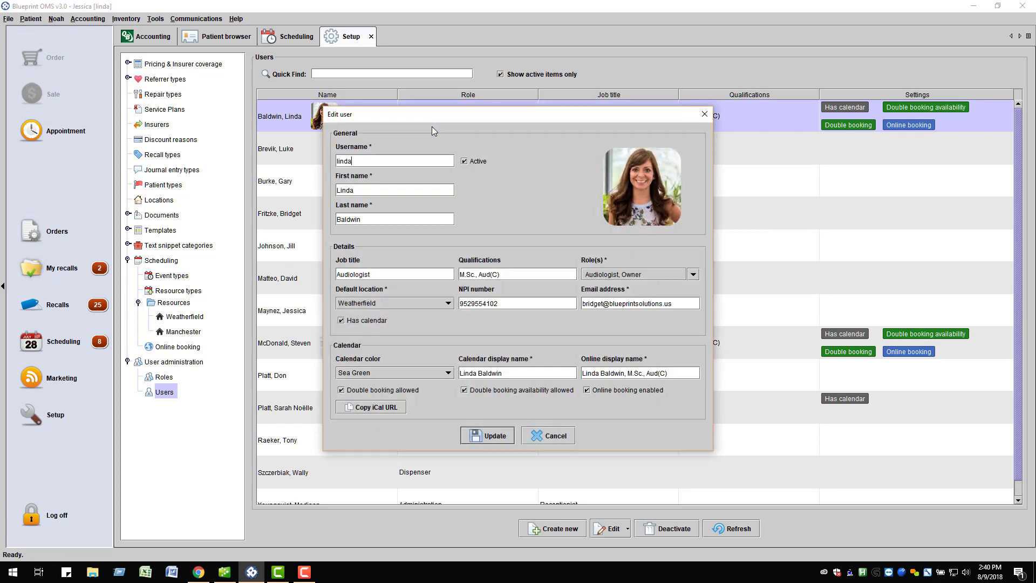